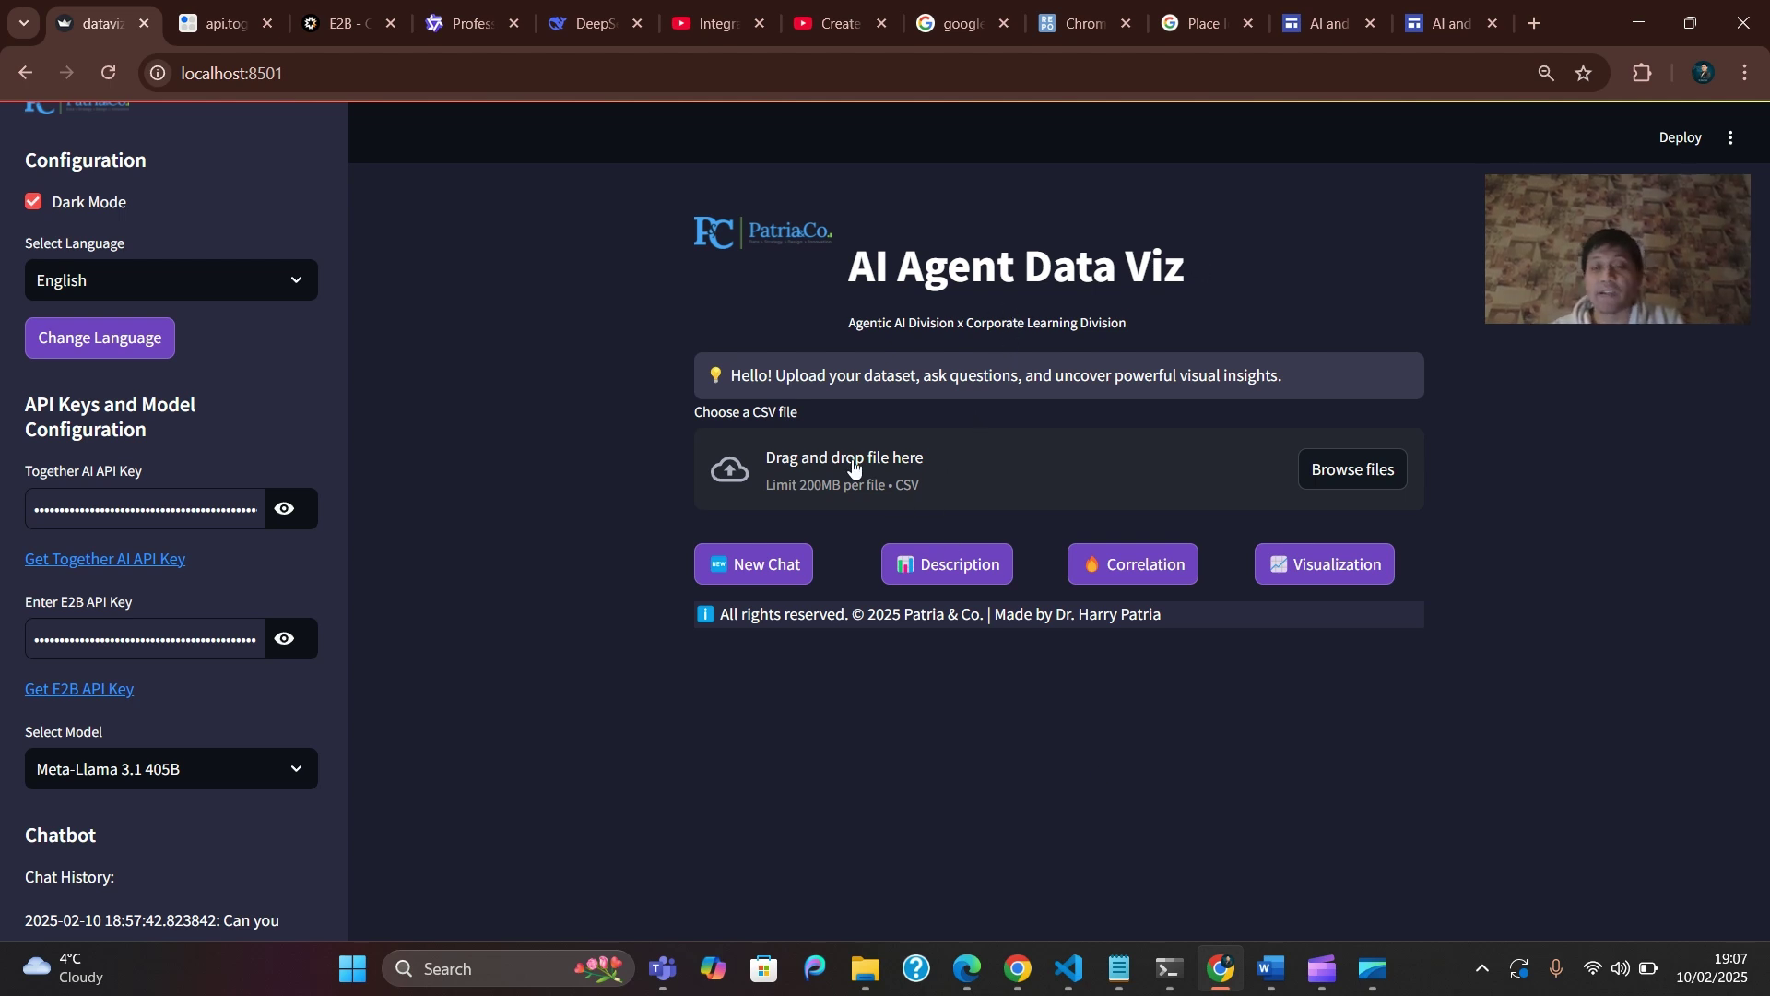
# - Scroll through the sidebar's chat history
pyautogui.scroll(1, 208, 413)
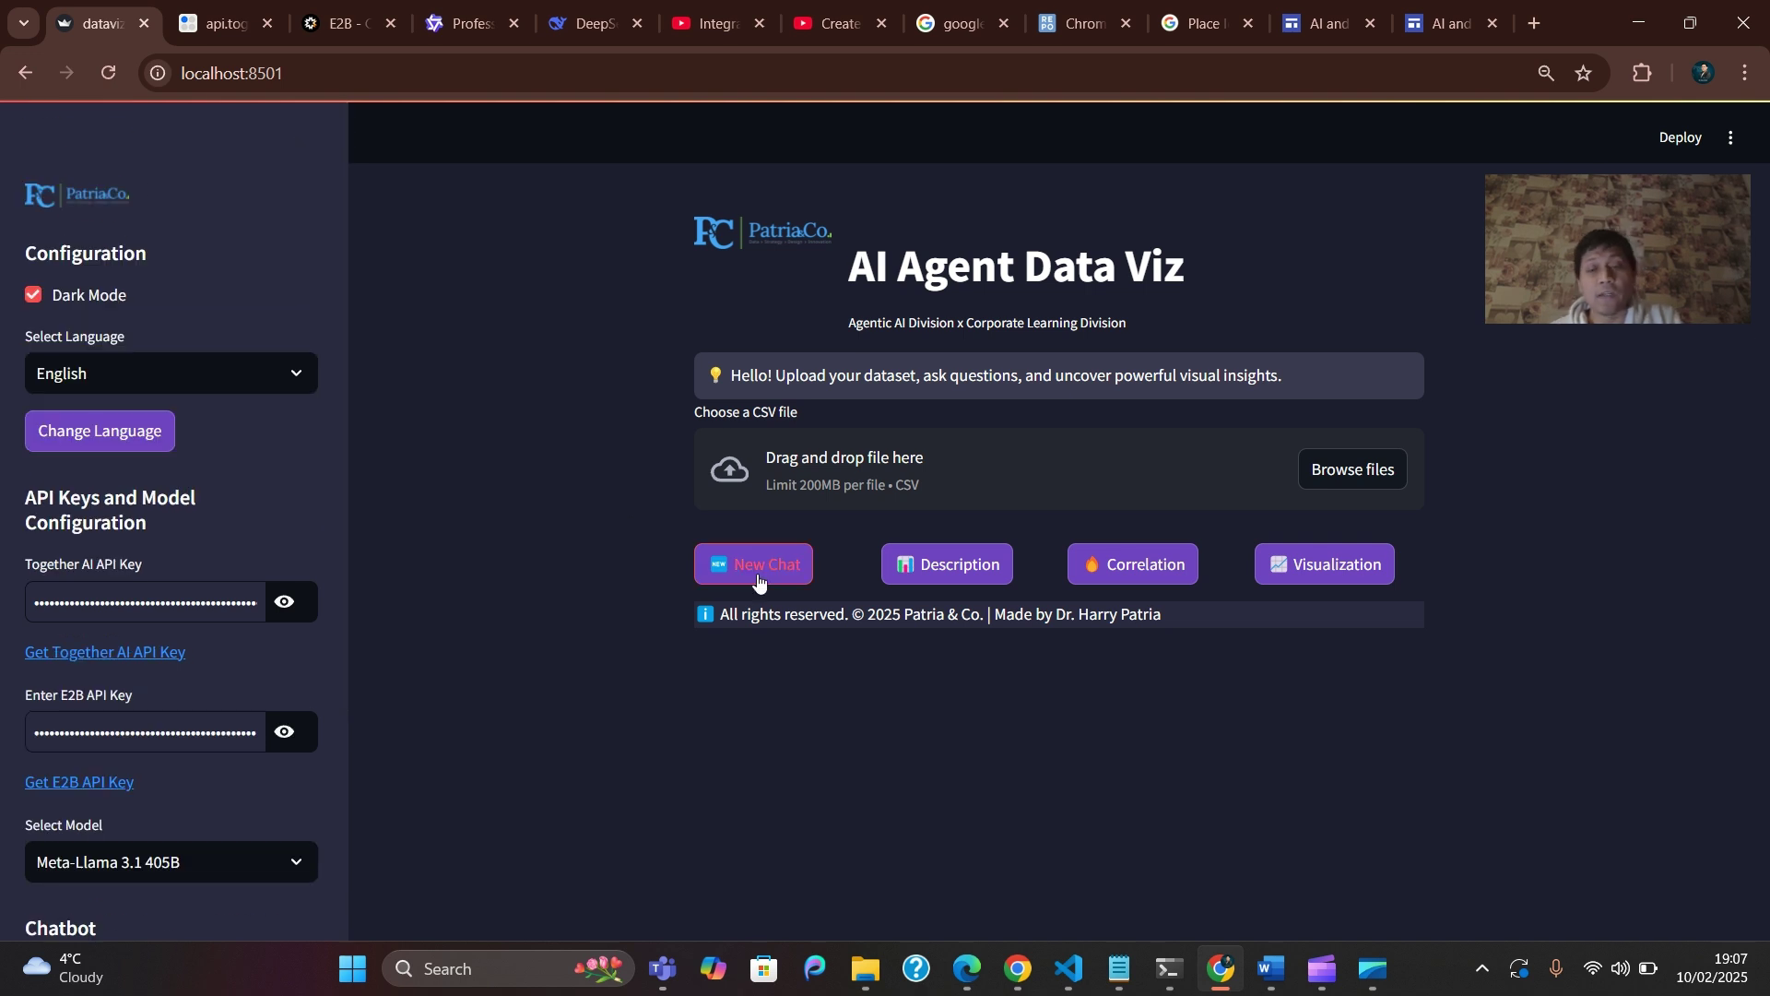
pyautogui.scroll(-1, 229, 489)
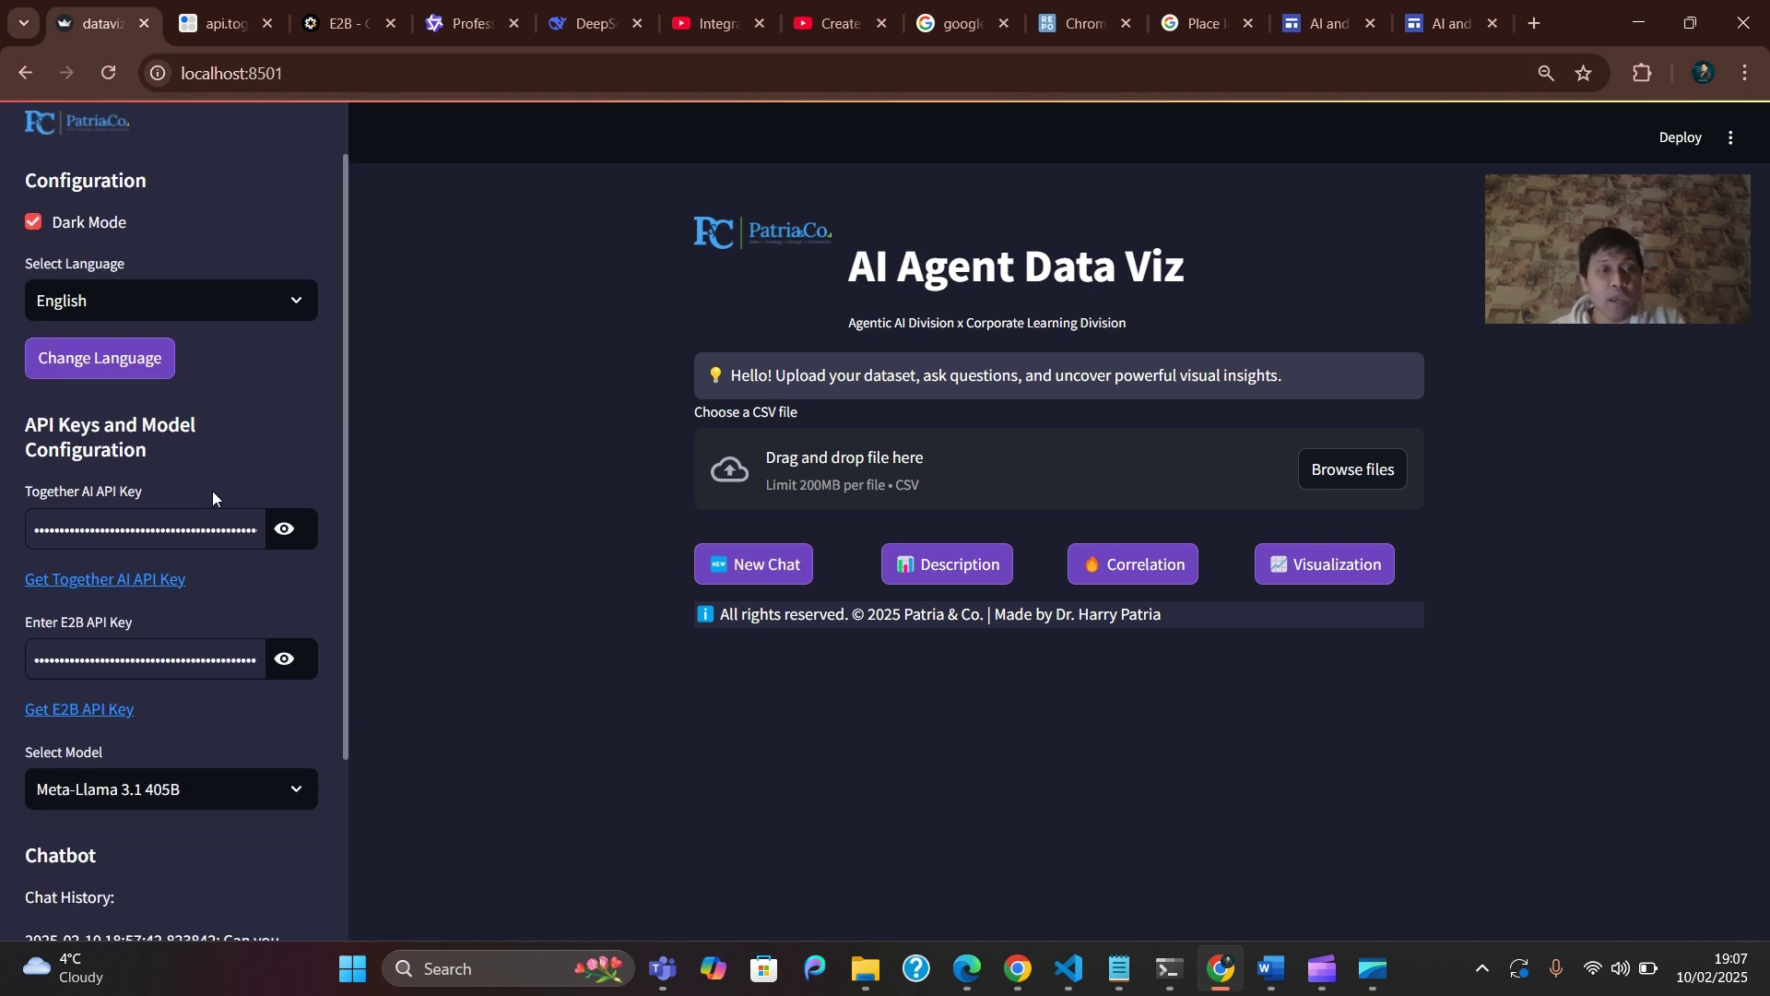
pyautogui.scroll(-2, 161, 491)
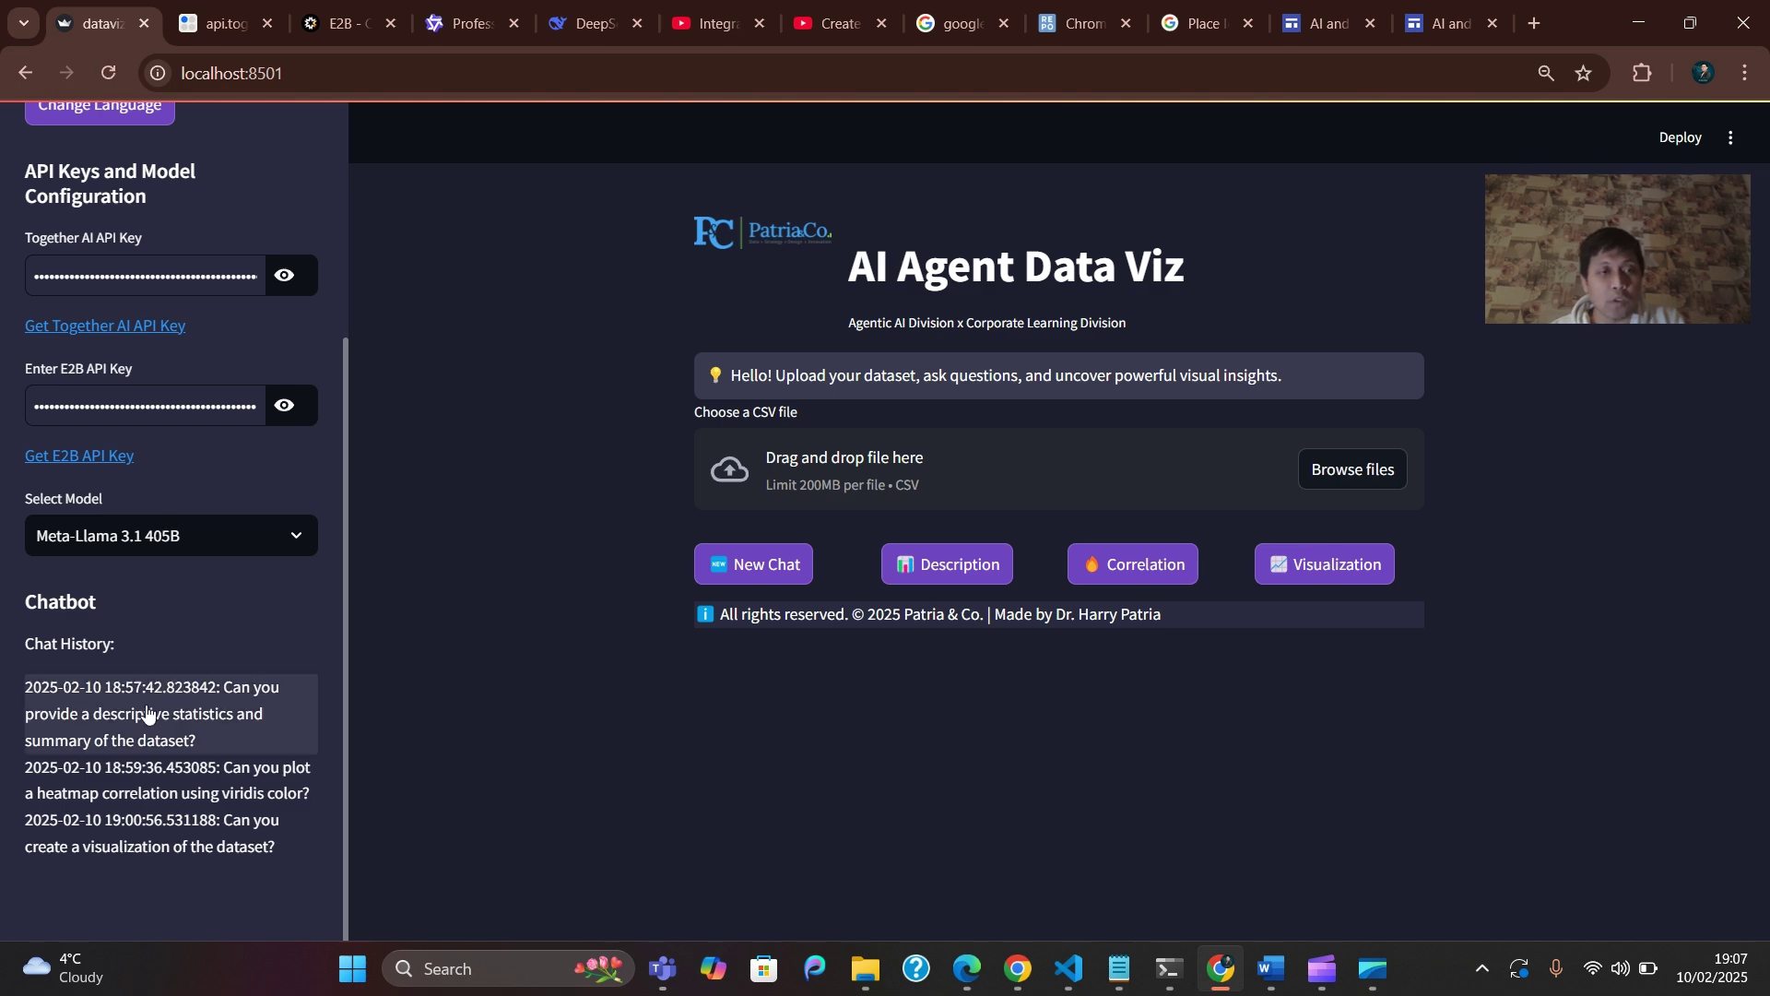
pyautogui.scroll(3, 164, 730)
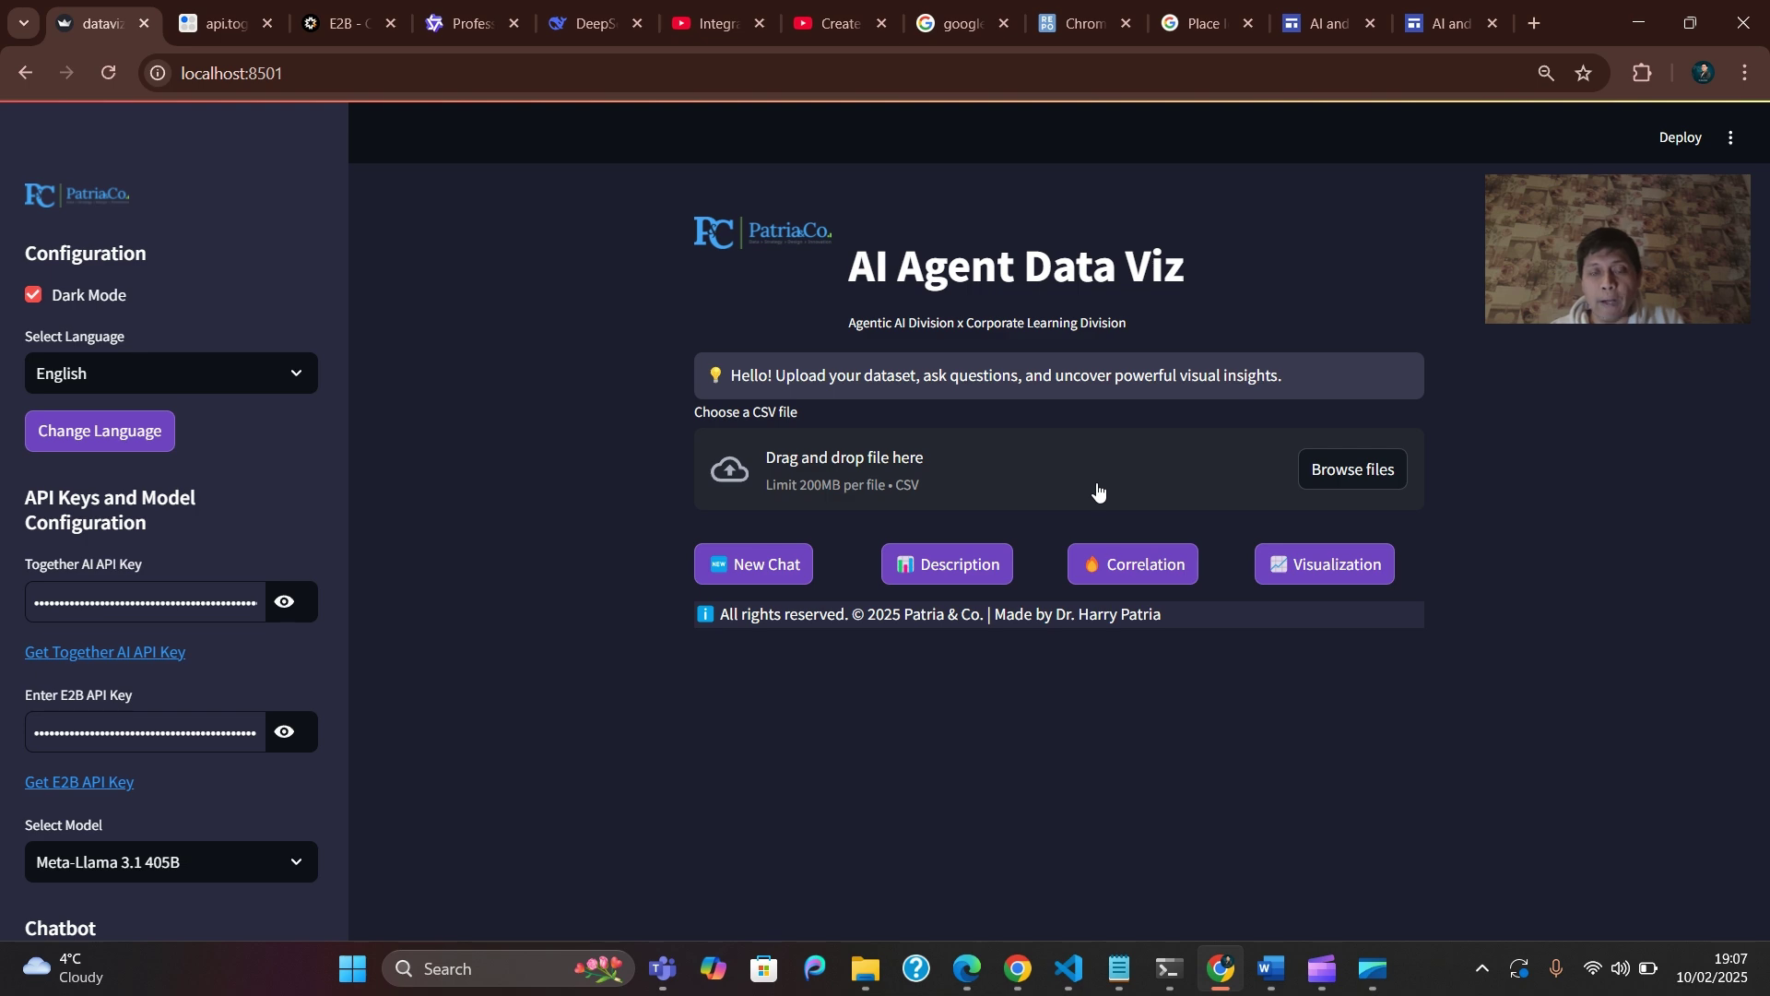
# - Upload Iris.csv from the Data folder and scroll down to its five-row preview
pyautogui.click(1348, 470)
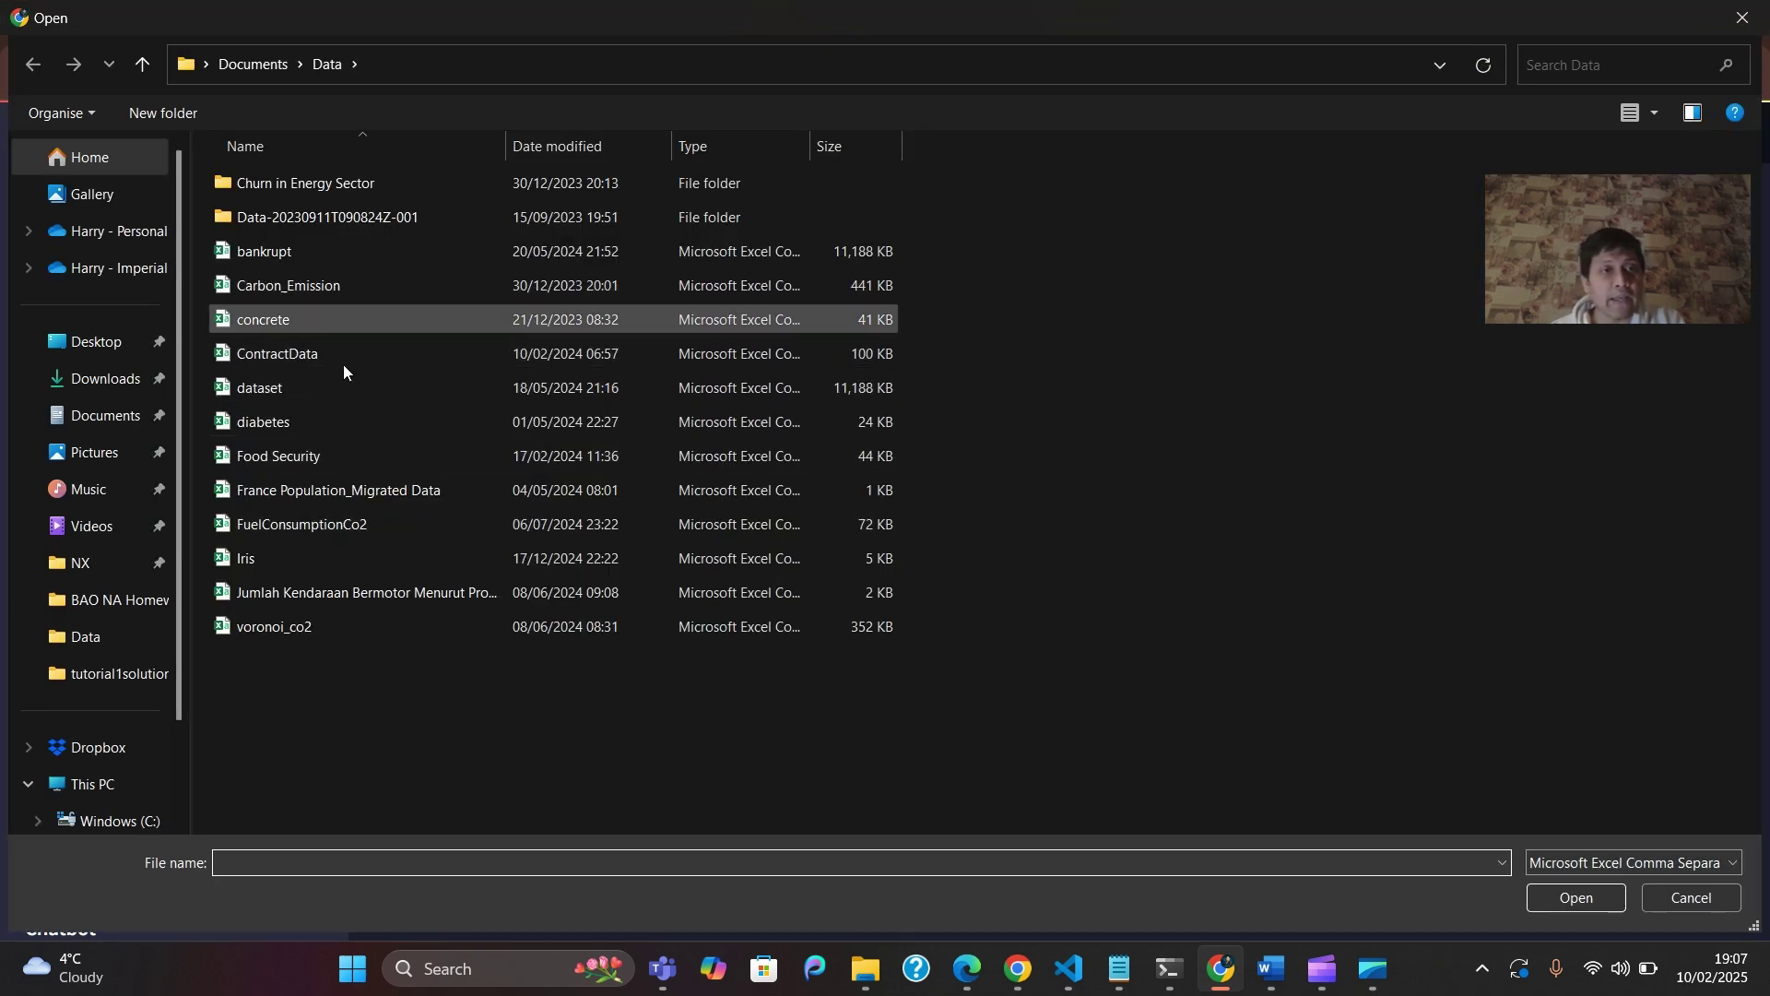
pyautogui.doubleClick(259, 562)
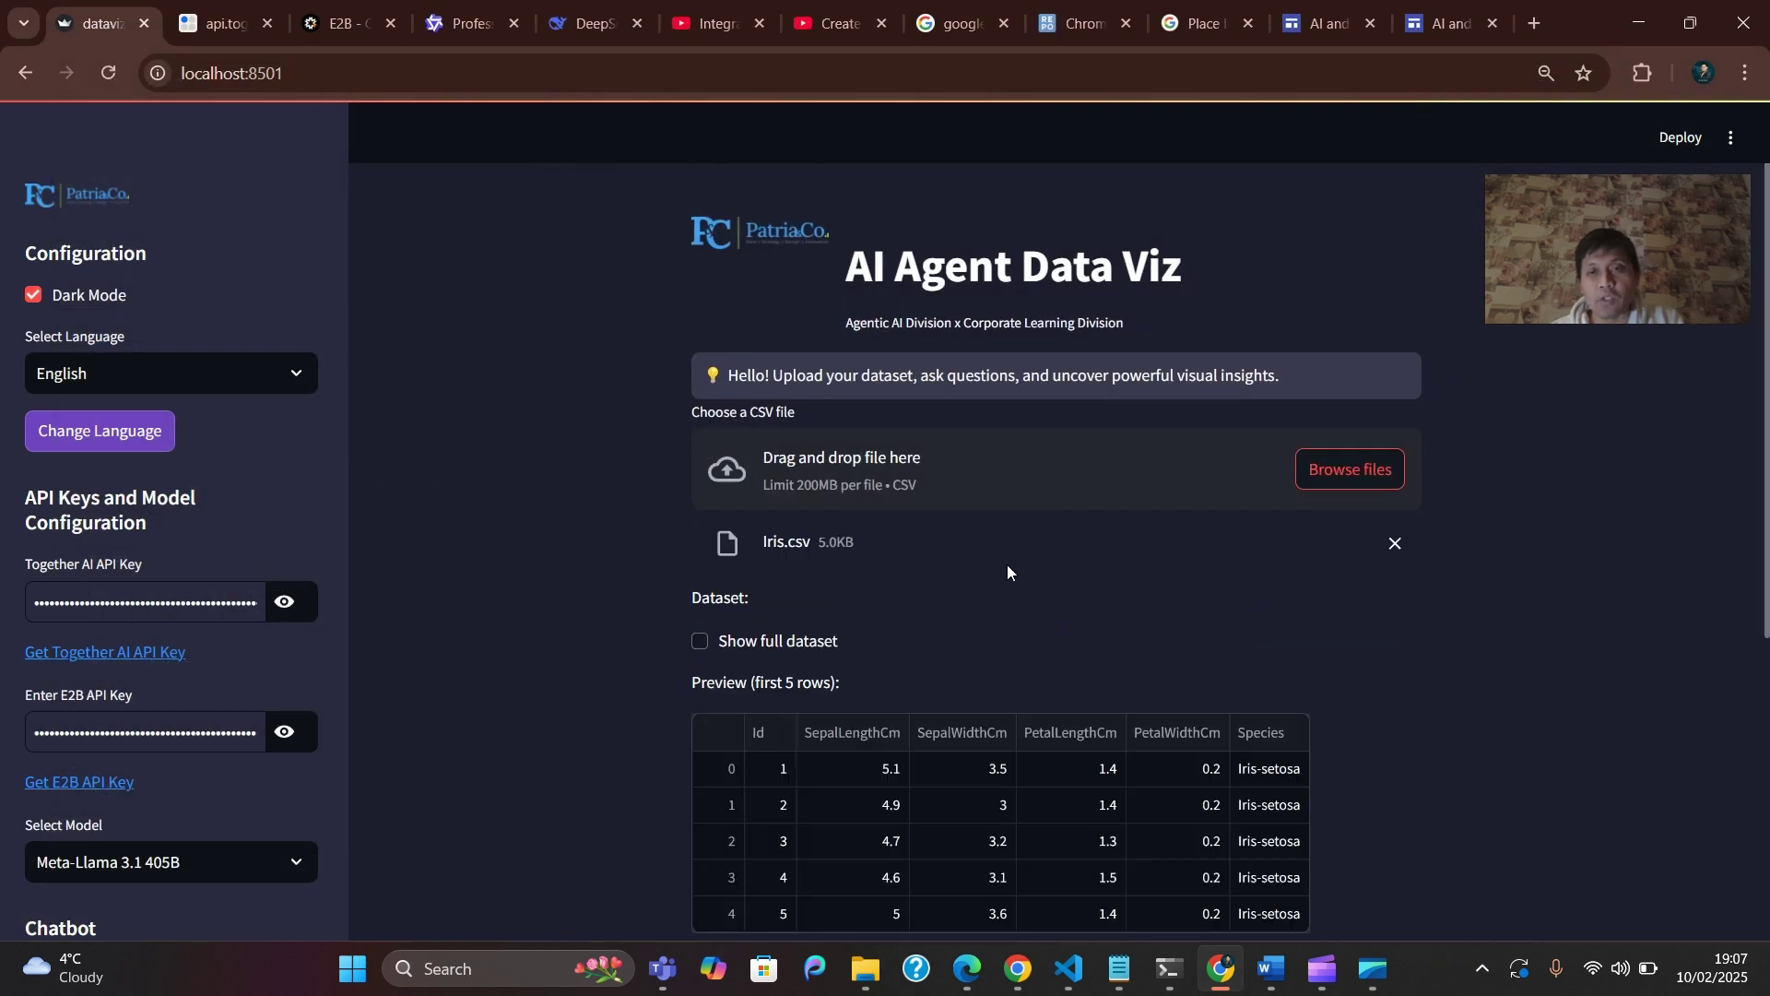
pyautogui.scroll(-5, 1067, 623)
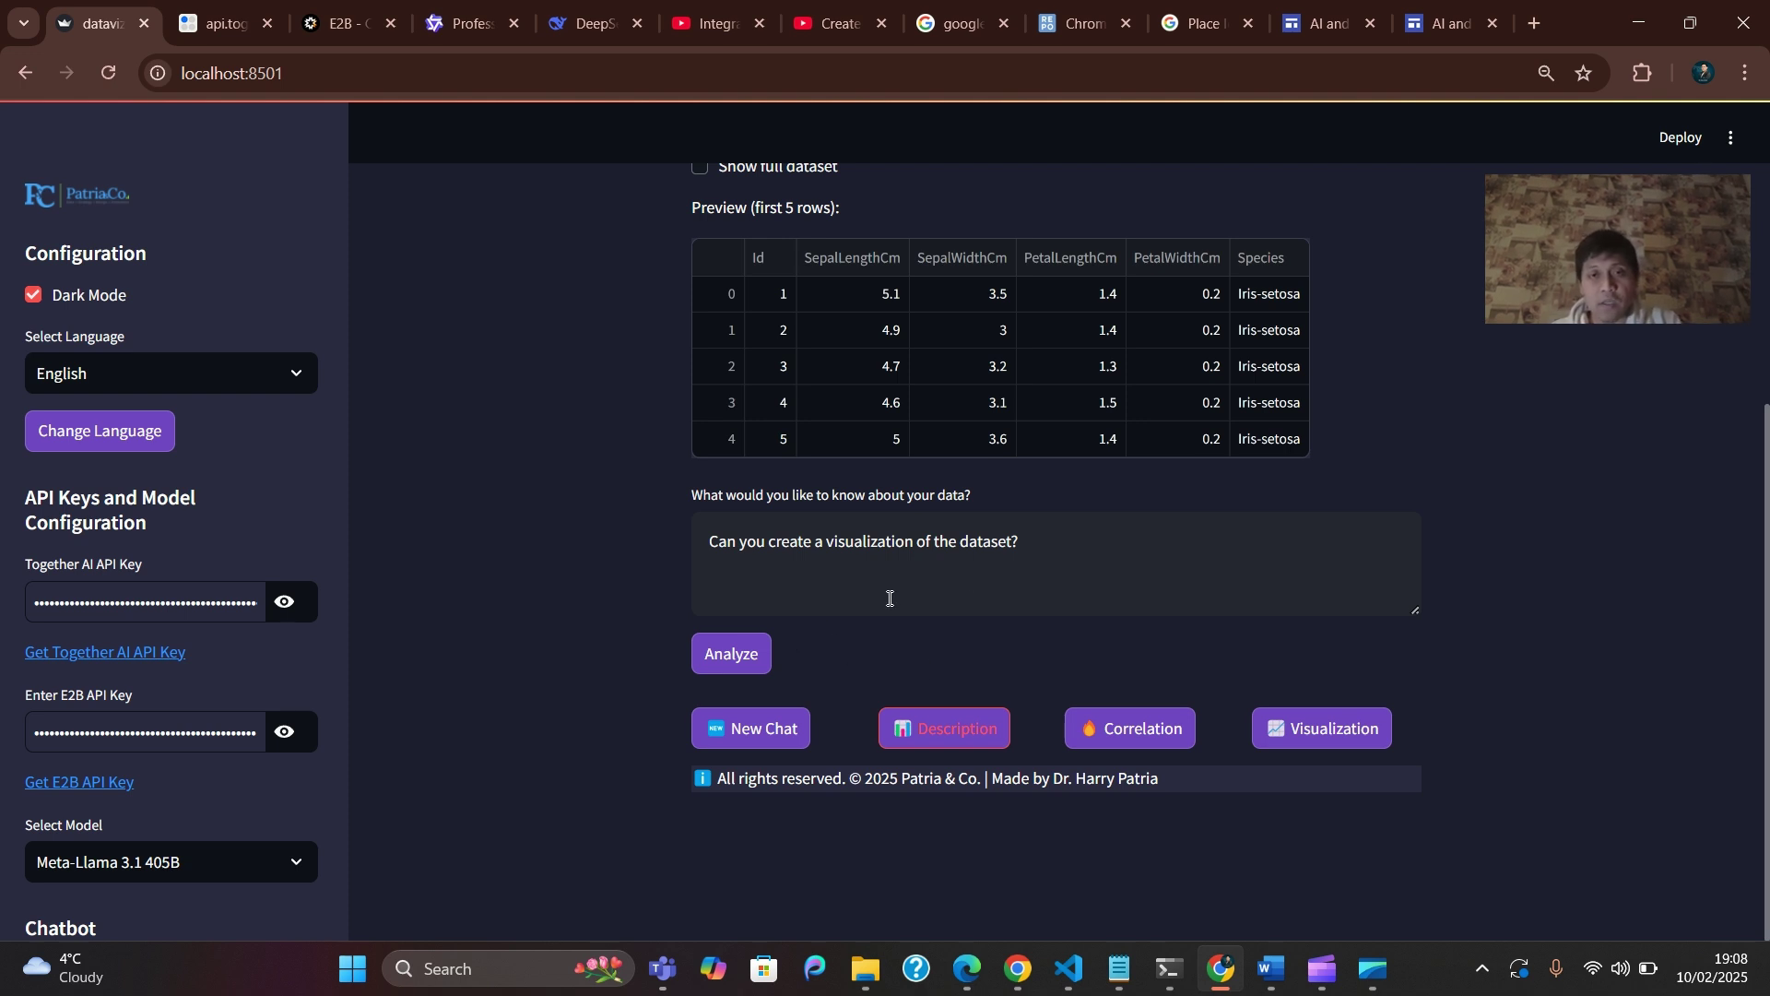
# - Ask the agent for the Iris dataset's descriptive statistics and summary via the Description preset
pyautogui.click(993, 723)
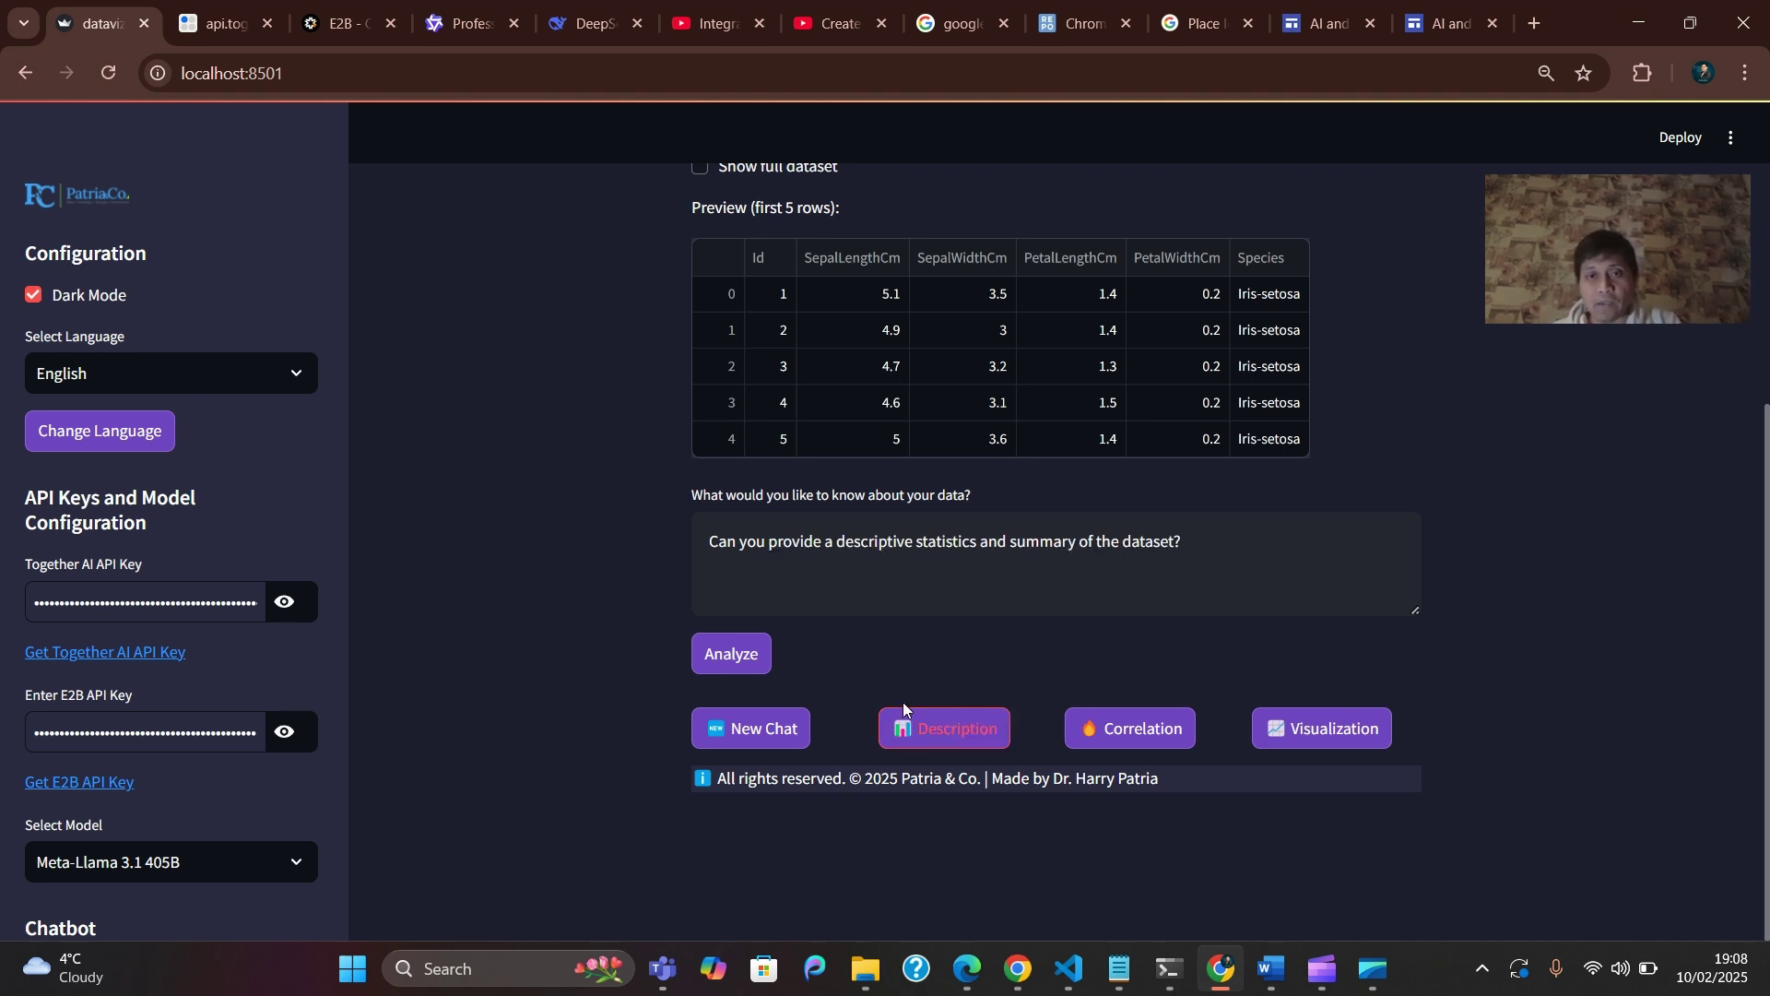
pyautogui.click(742, 656)
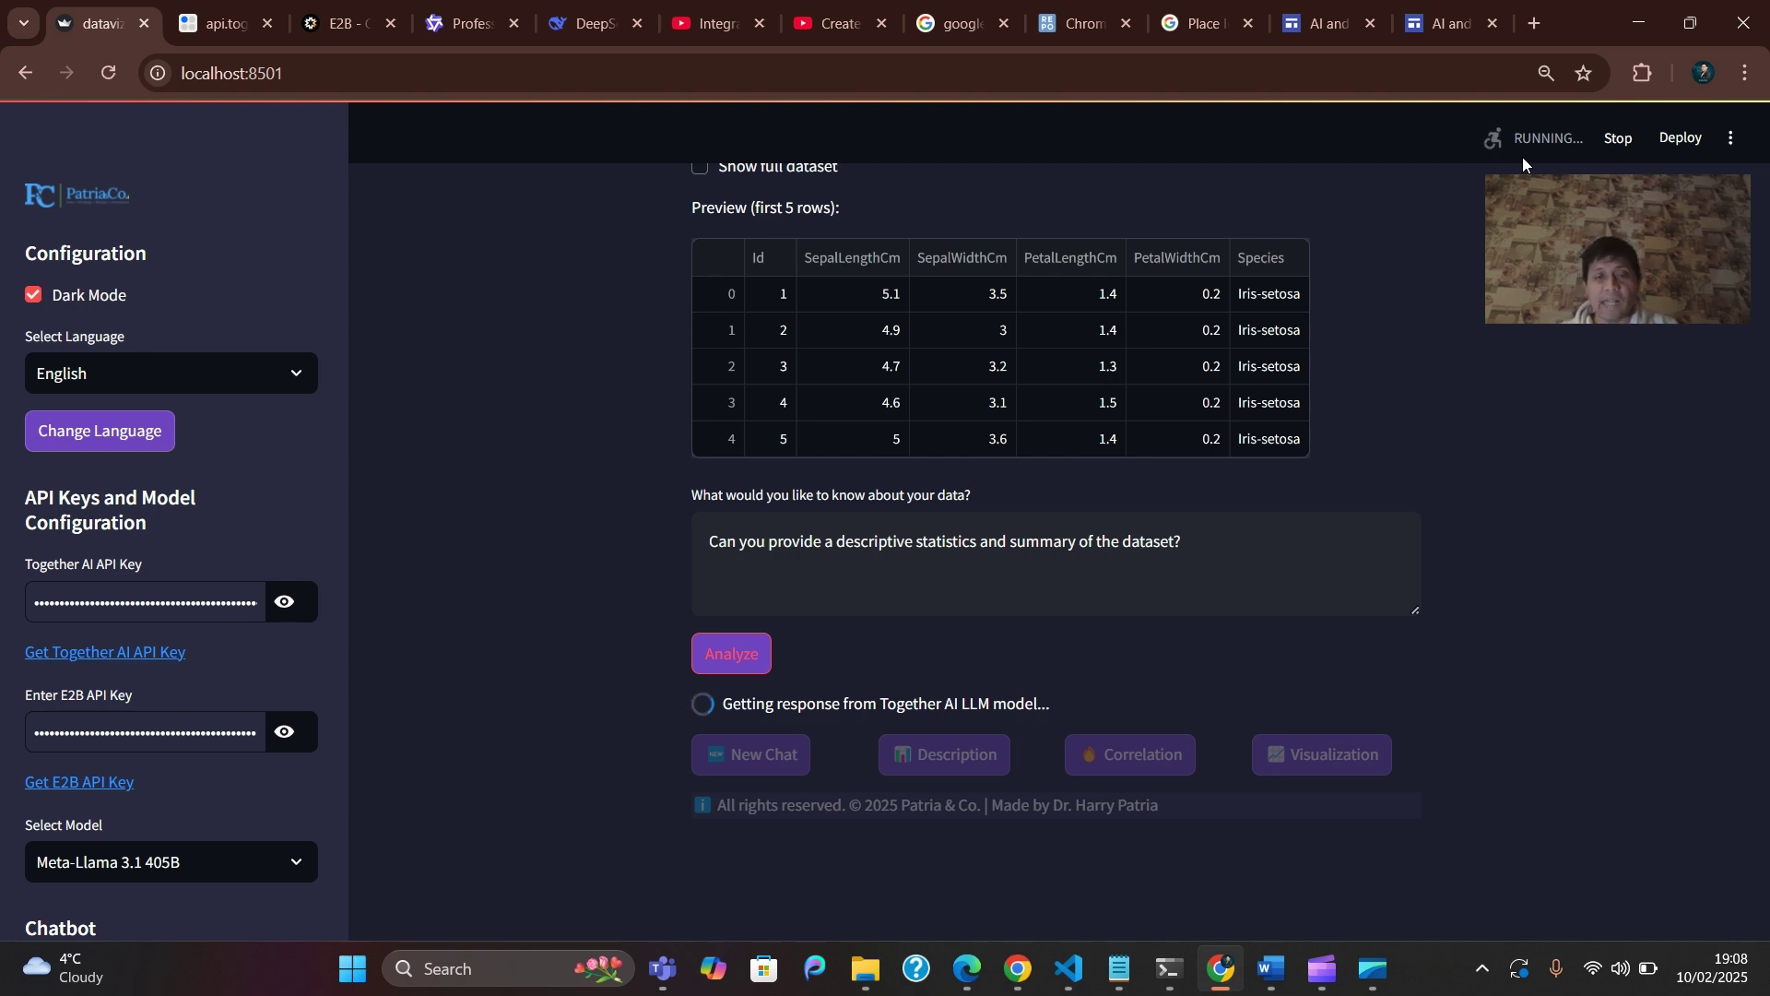
# - Check the patria_logo.png error in Anaconda Prompt and dataviz.py, then return to the browser
pyautogui.click(1170, 970)
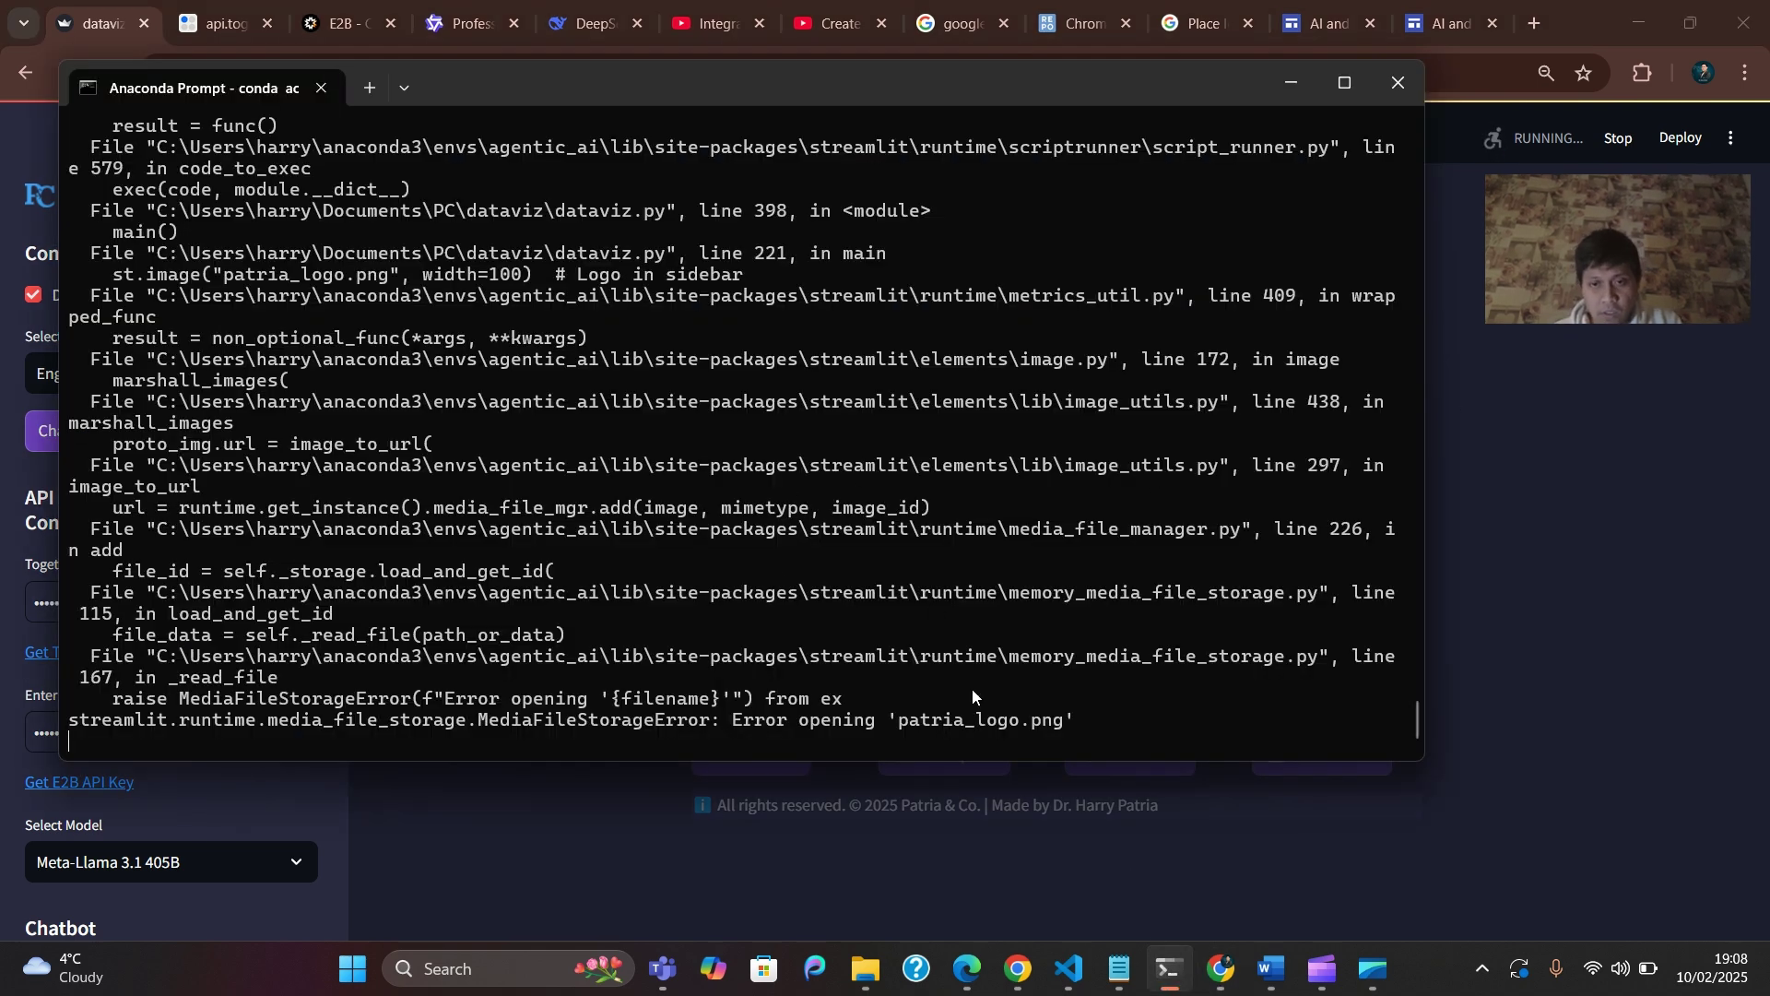
pyautogui.click(1073, 973)
pyautogui.scroll(-8, 1141, 555)
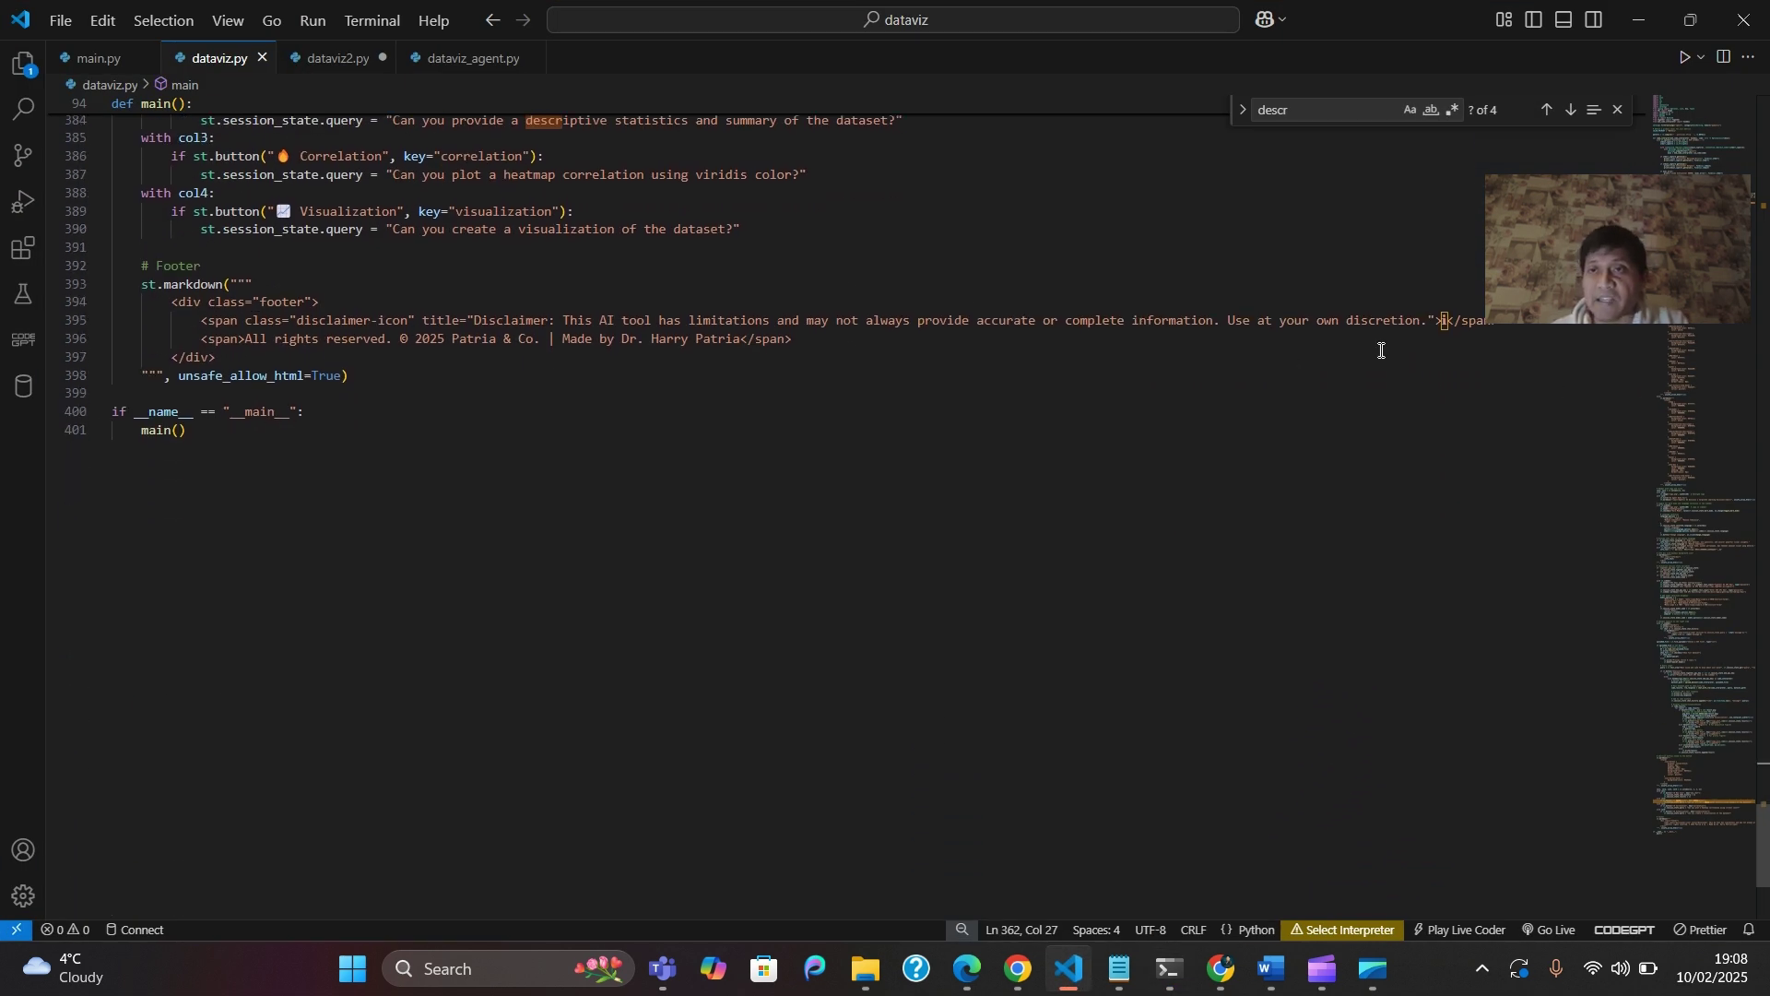
pyautogui.scroll(7, 1379, 348)
pyautogui.click(1638, 18)
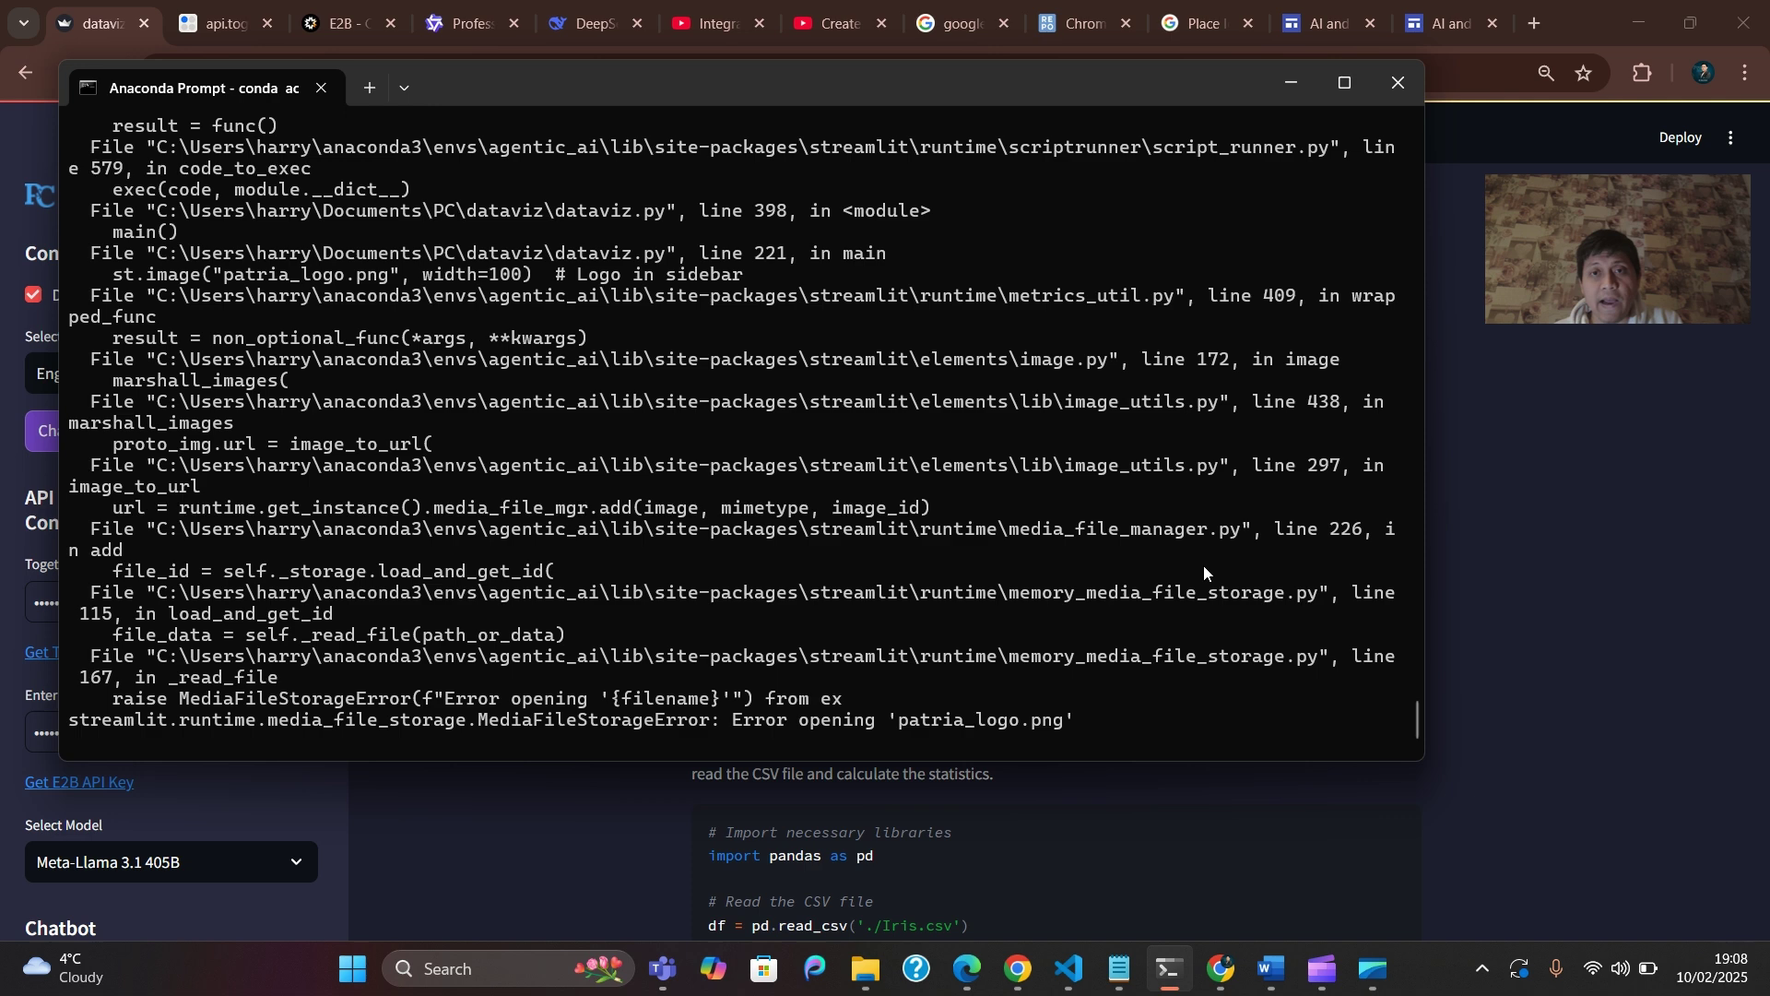
pyautogui.click(1623, 694)
pyautogui.scroll(-13, 1500, 704)
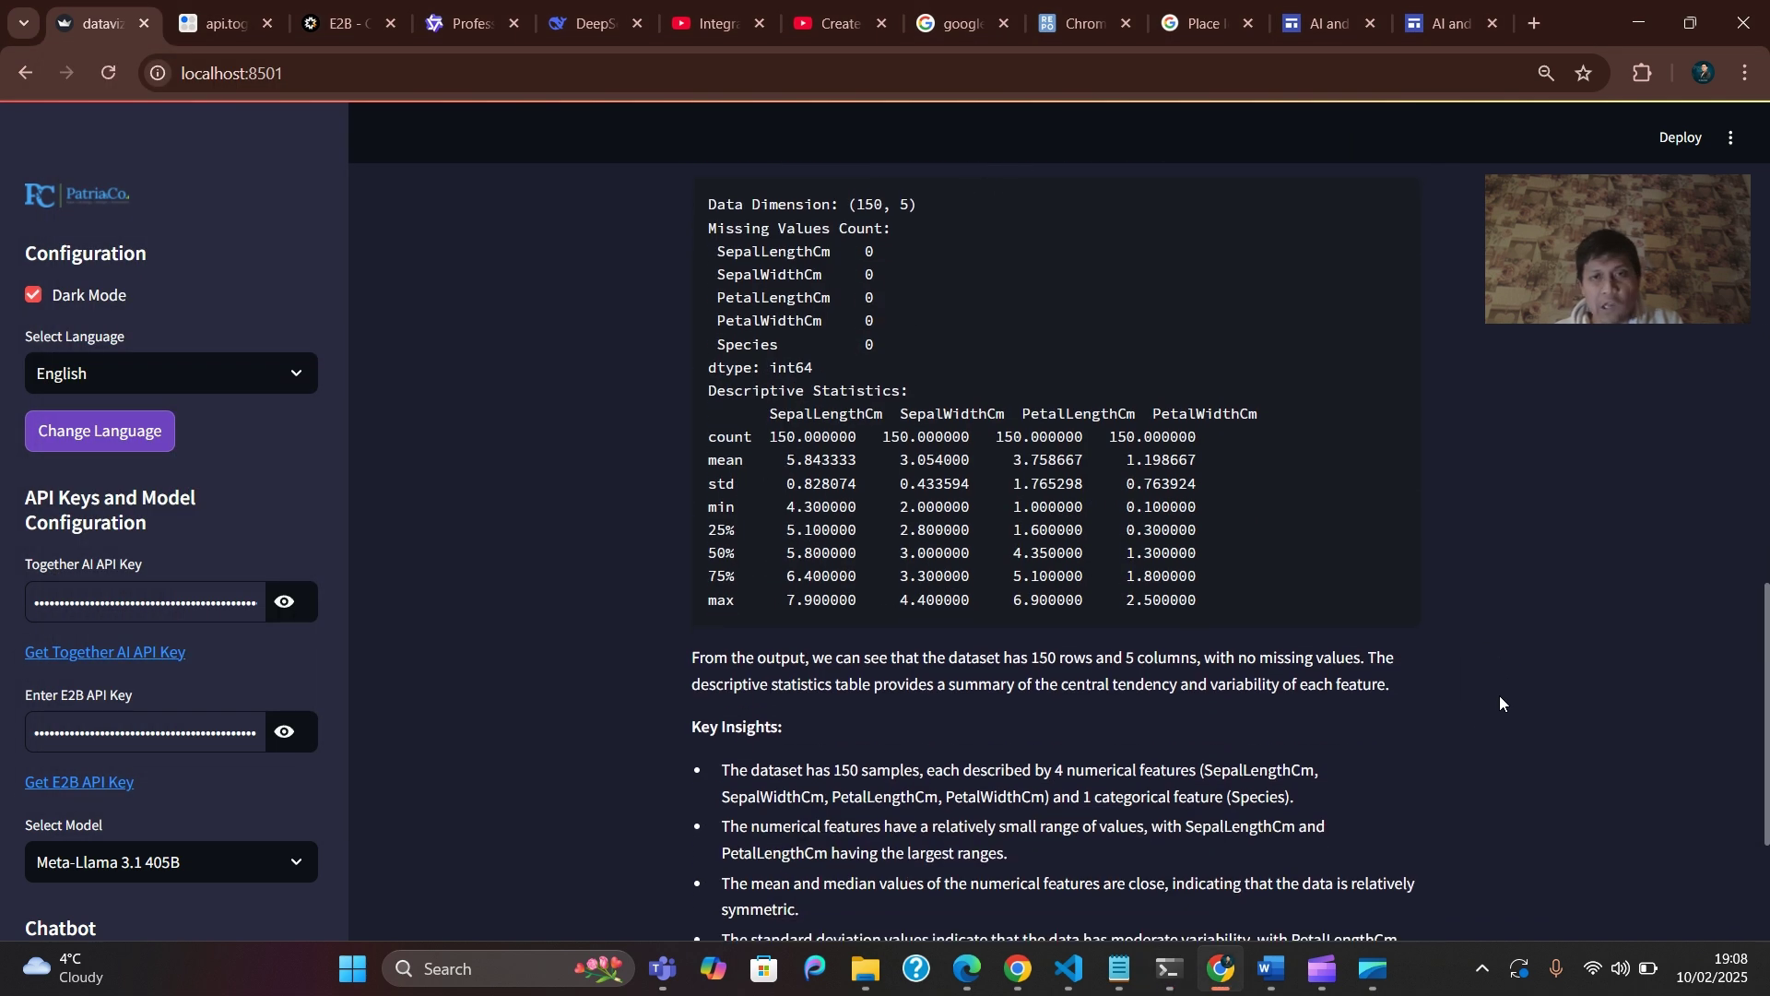
# - Read the response, selecting the descriptive statistics table and the summary with its first insight
pyautogui.scroll(-1, 1499, 696)
pyautogui.scroll(2, 1500, 701)
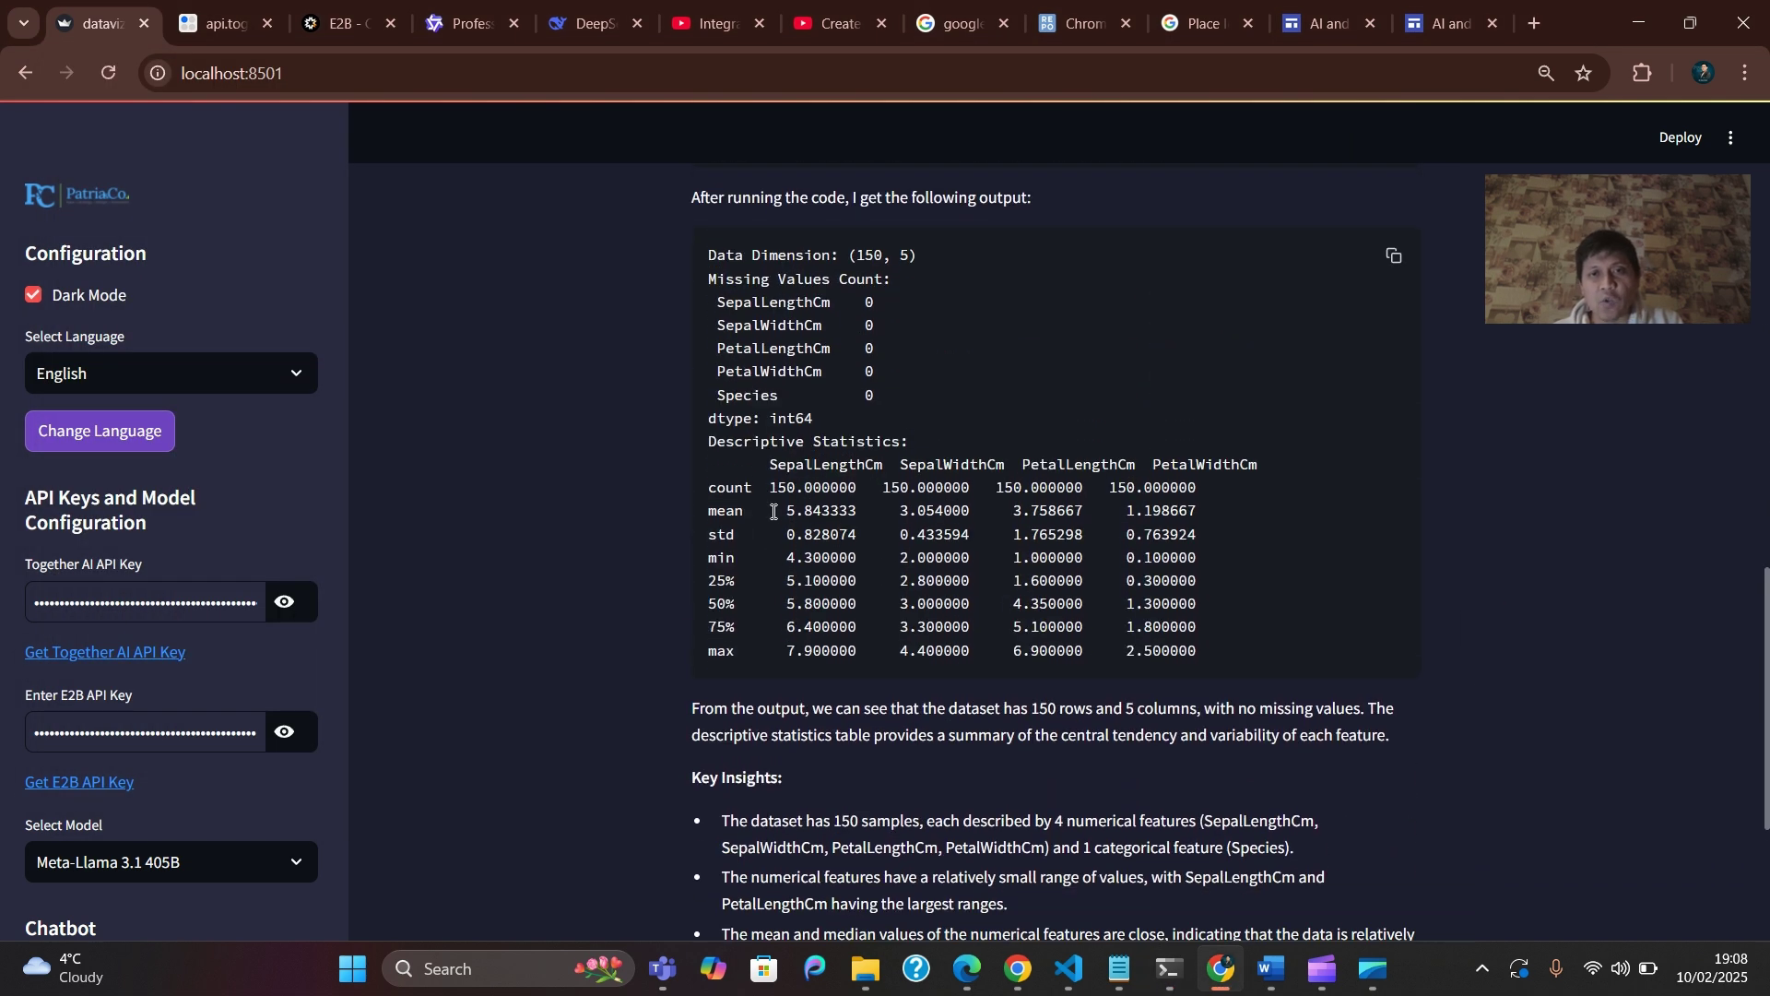
pyautogui.moveTo(710, 445); pyautogui.dragTo(1220, 635)
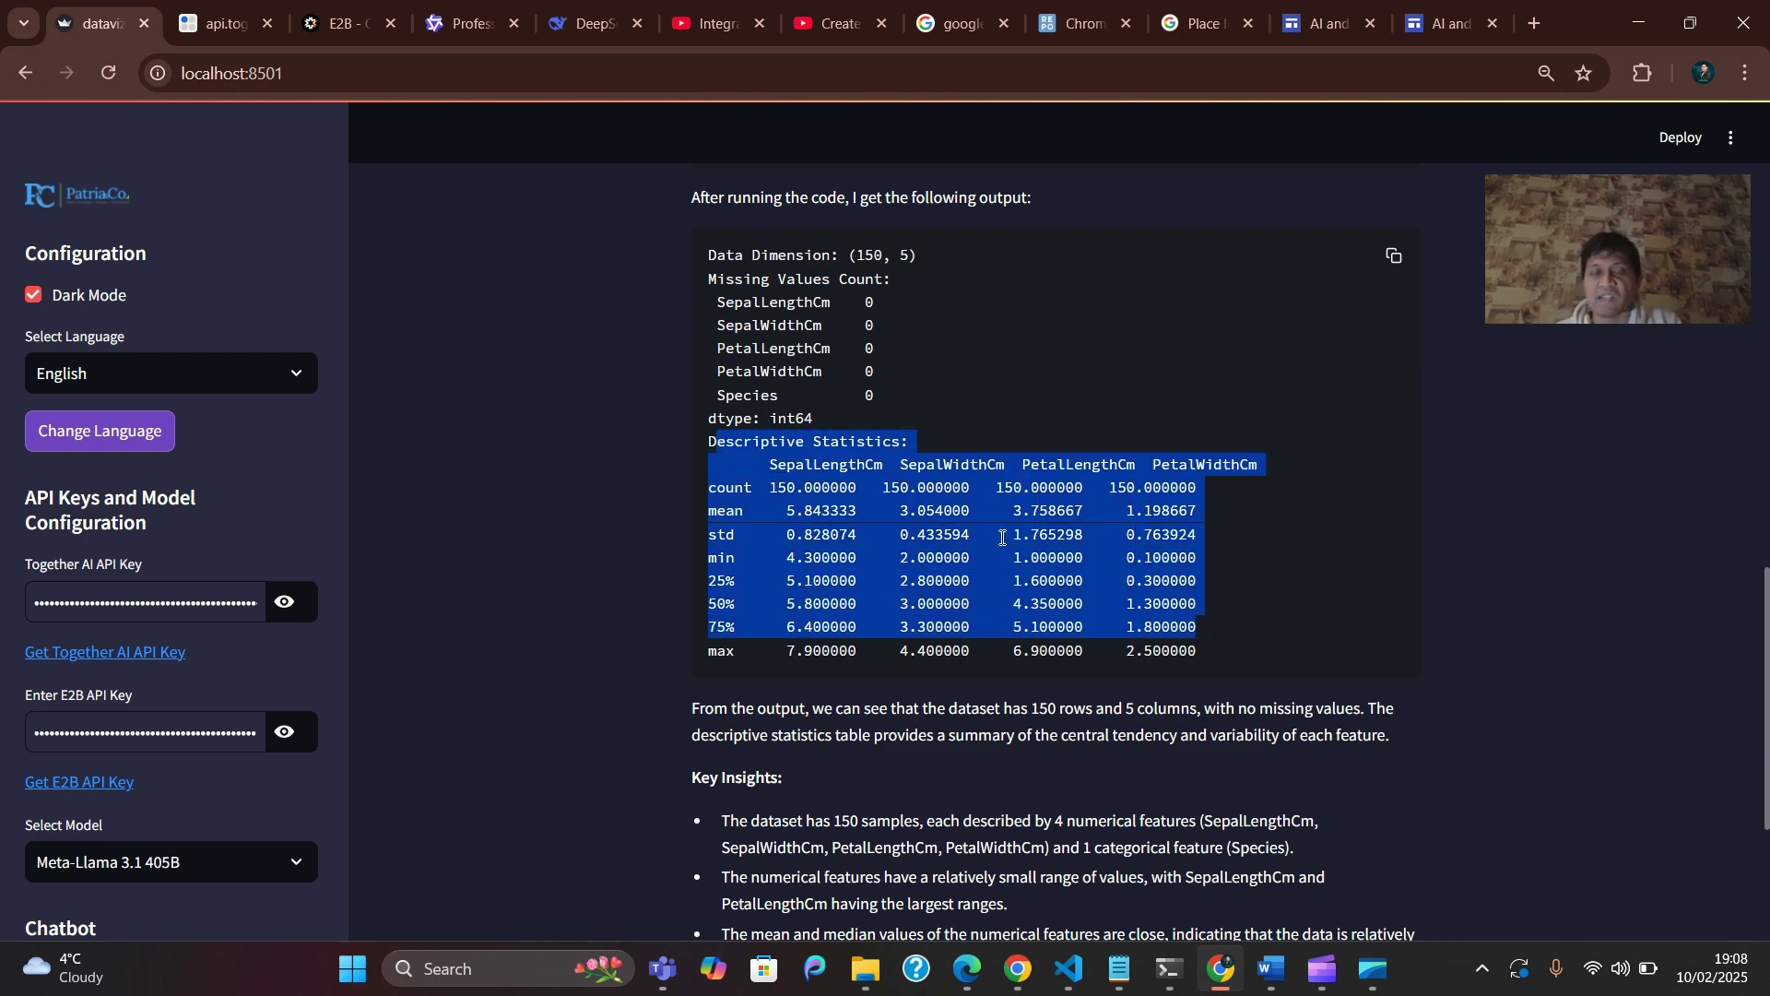
pyautogui.scroll(-3, 1002, 544)
pyautogui.scroll(-1, 999, 536)
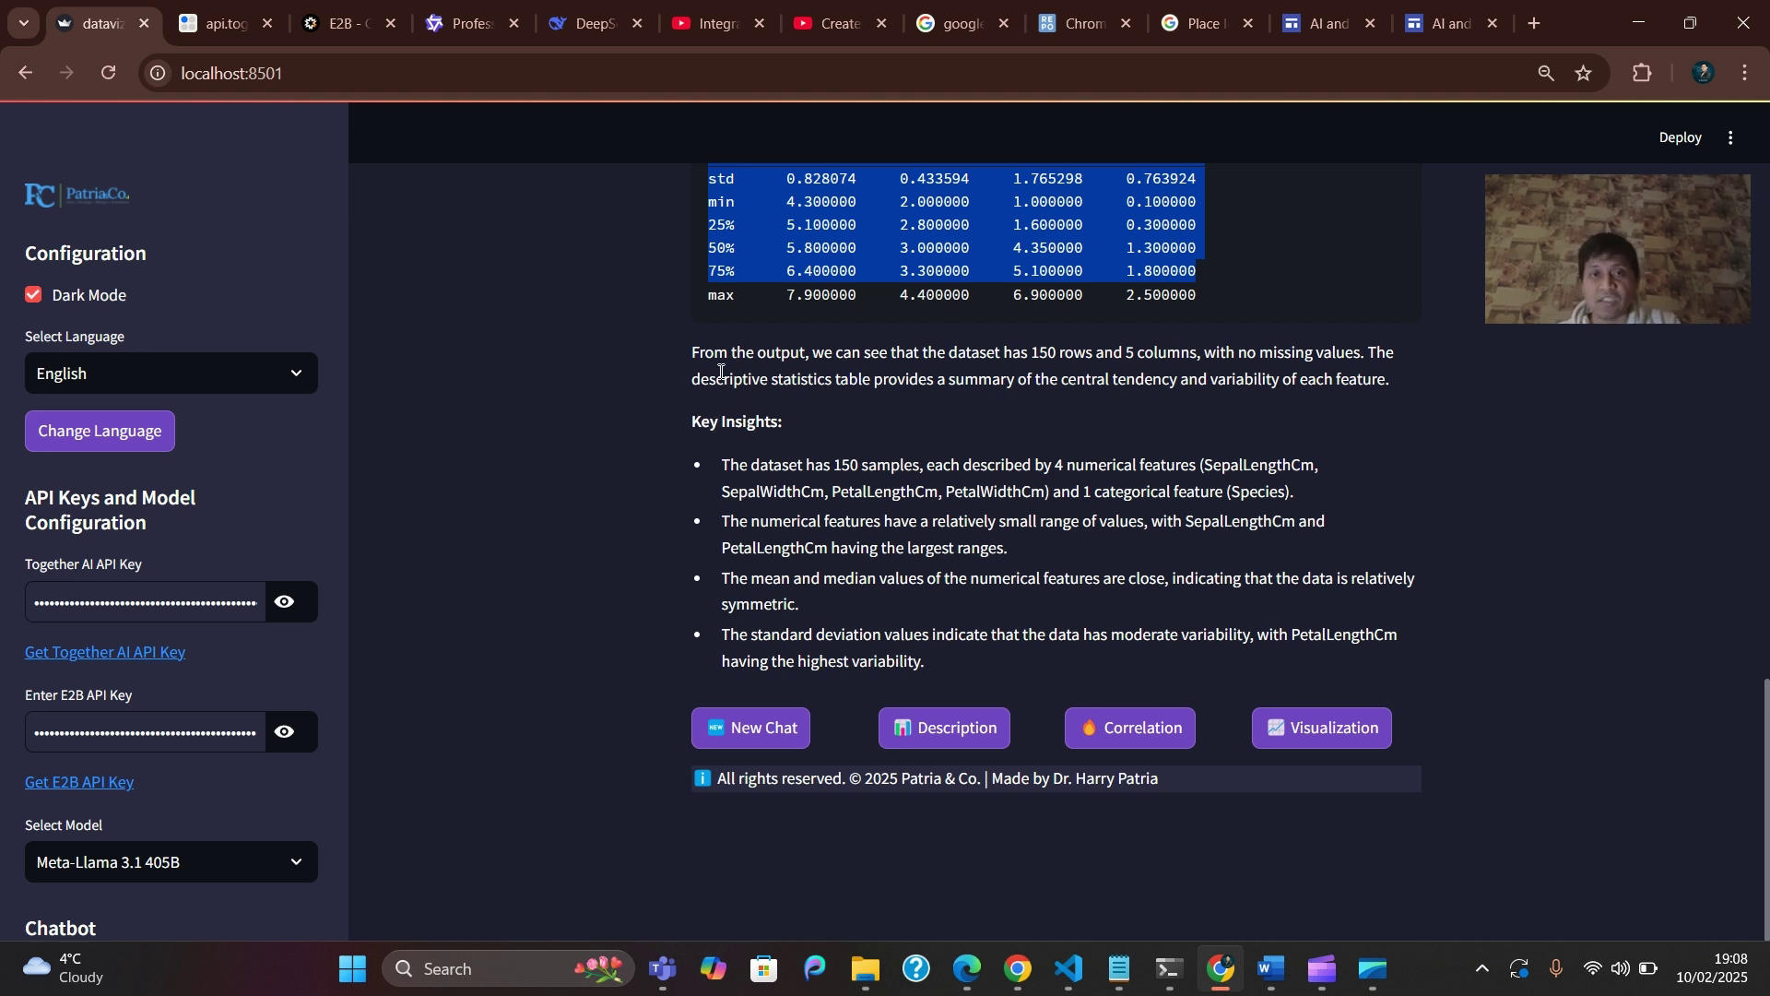
pyautogui.moveTo(713, 354); pyautogui.dragTo(1047, 450)
# - Clear the text selection and dismiss the page's context menu
pyautogui.scroll(2, 923, 470)
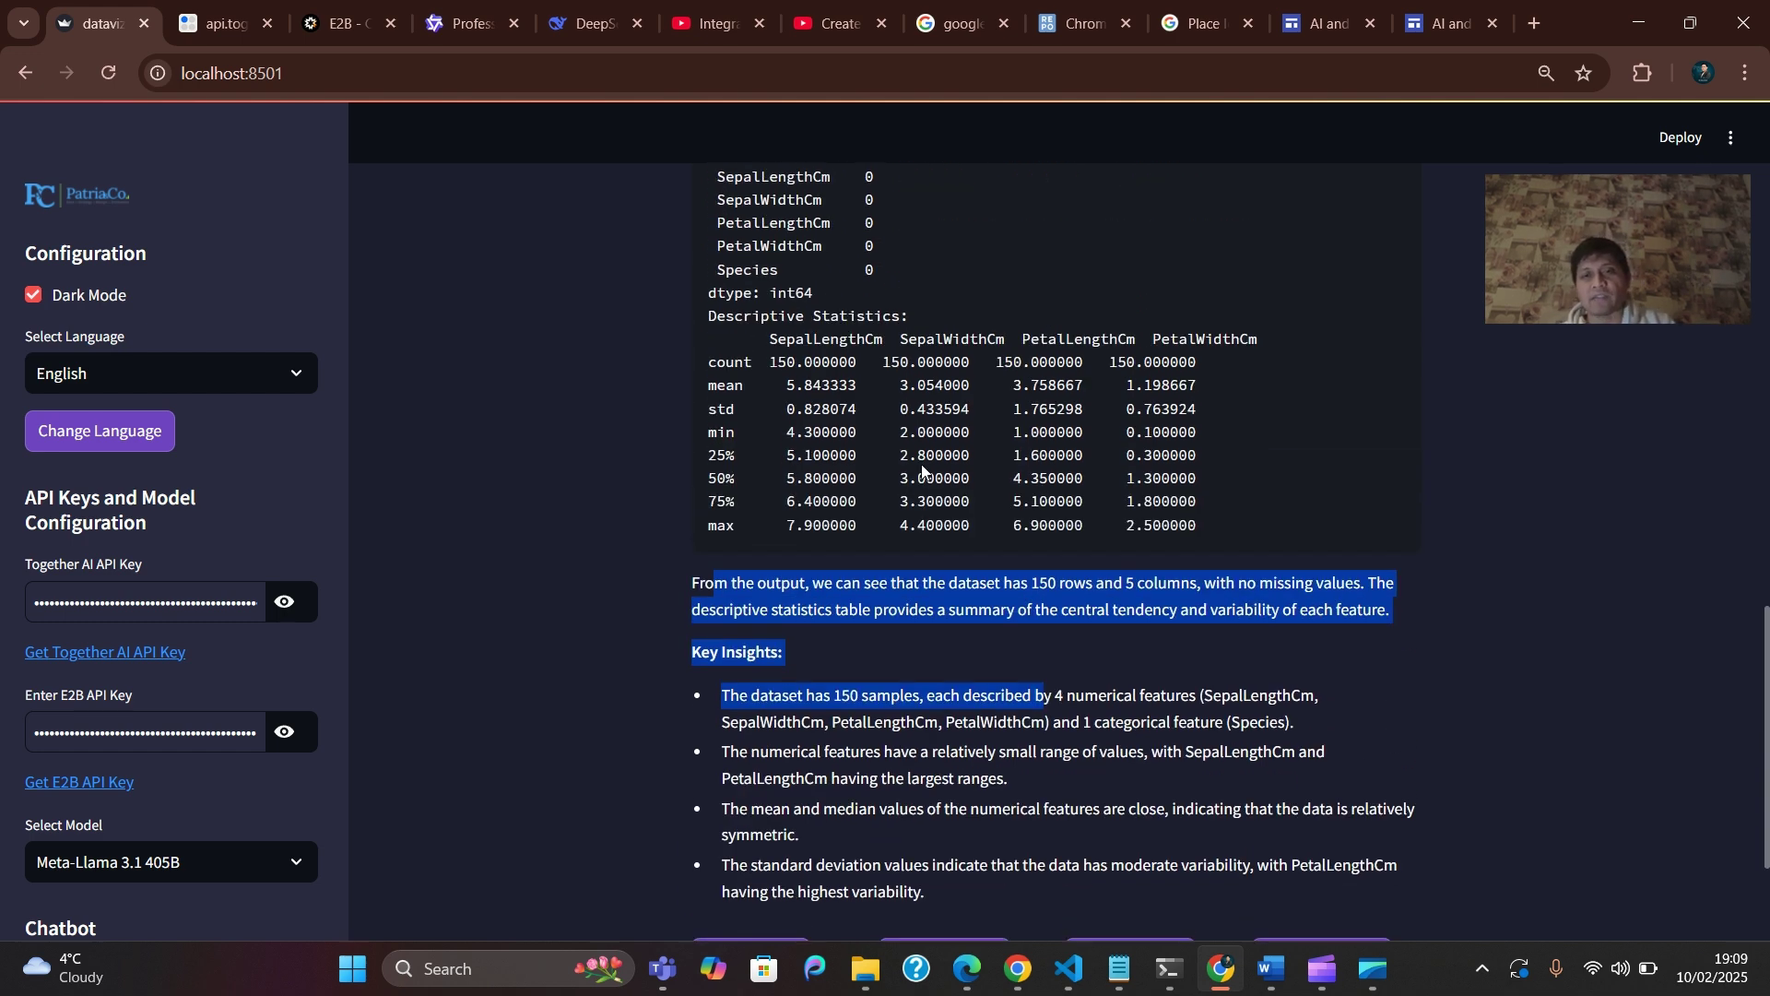
pyautogui.scroll(-2, 923, 470)
pyautogui.click(754, 531)
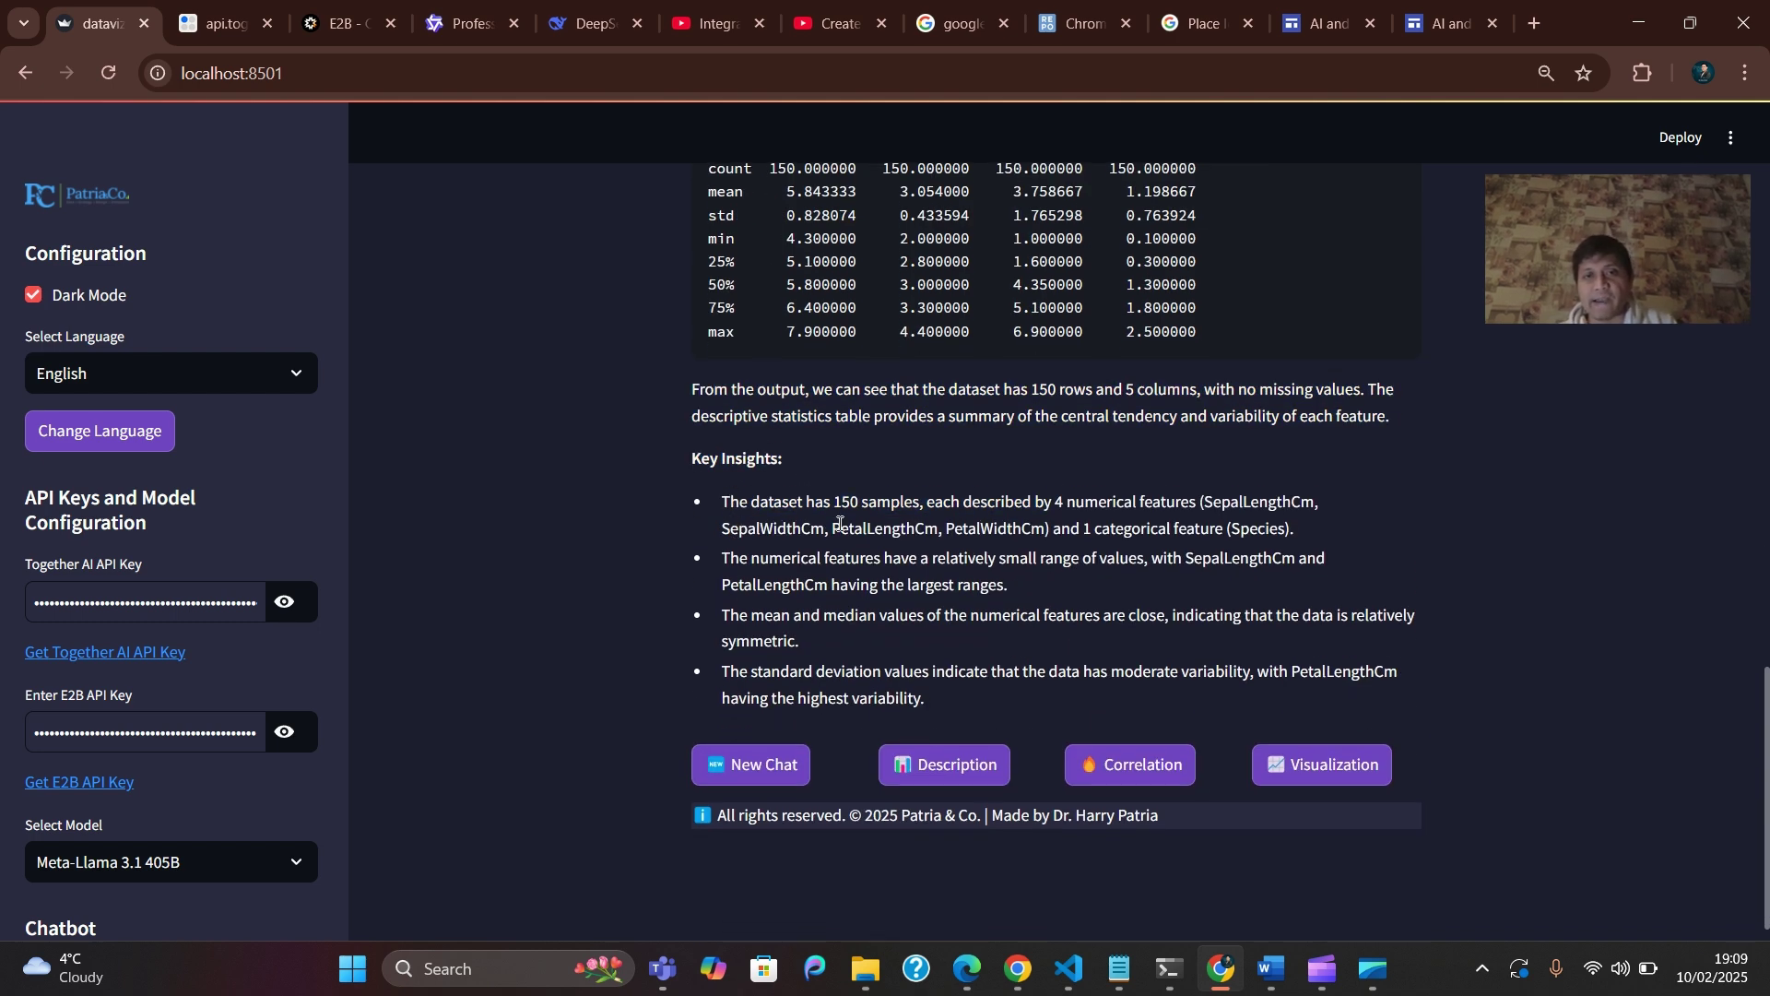
pyautogui.rightClick(887, 523)
pyautogui.click(779, 579)
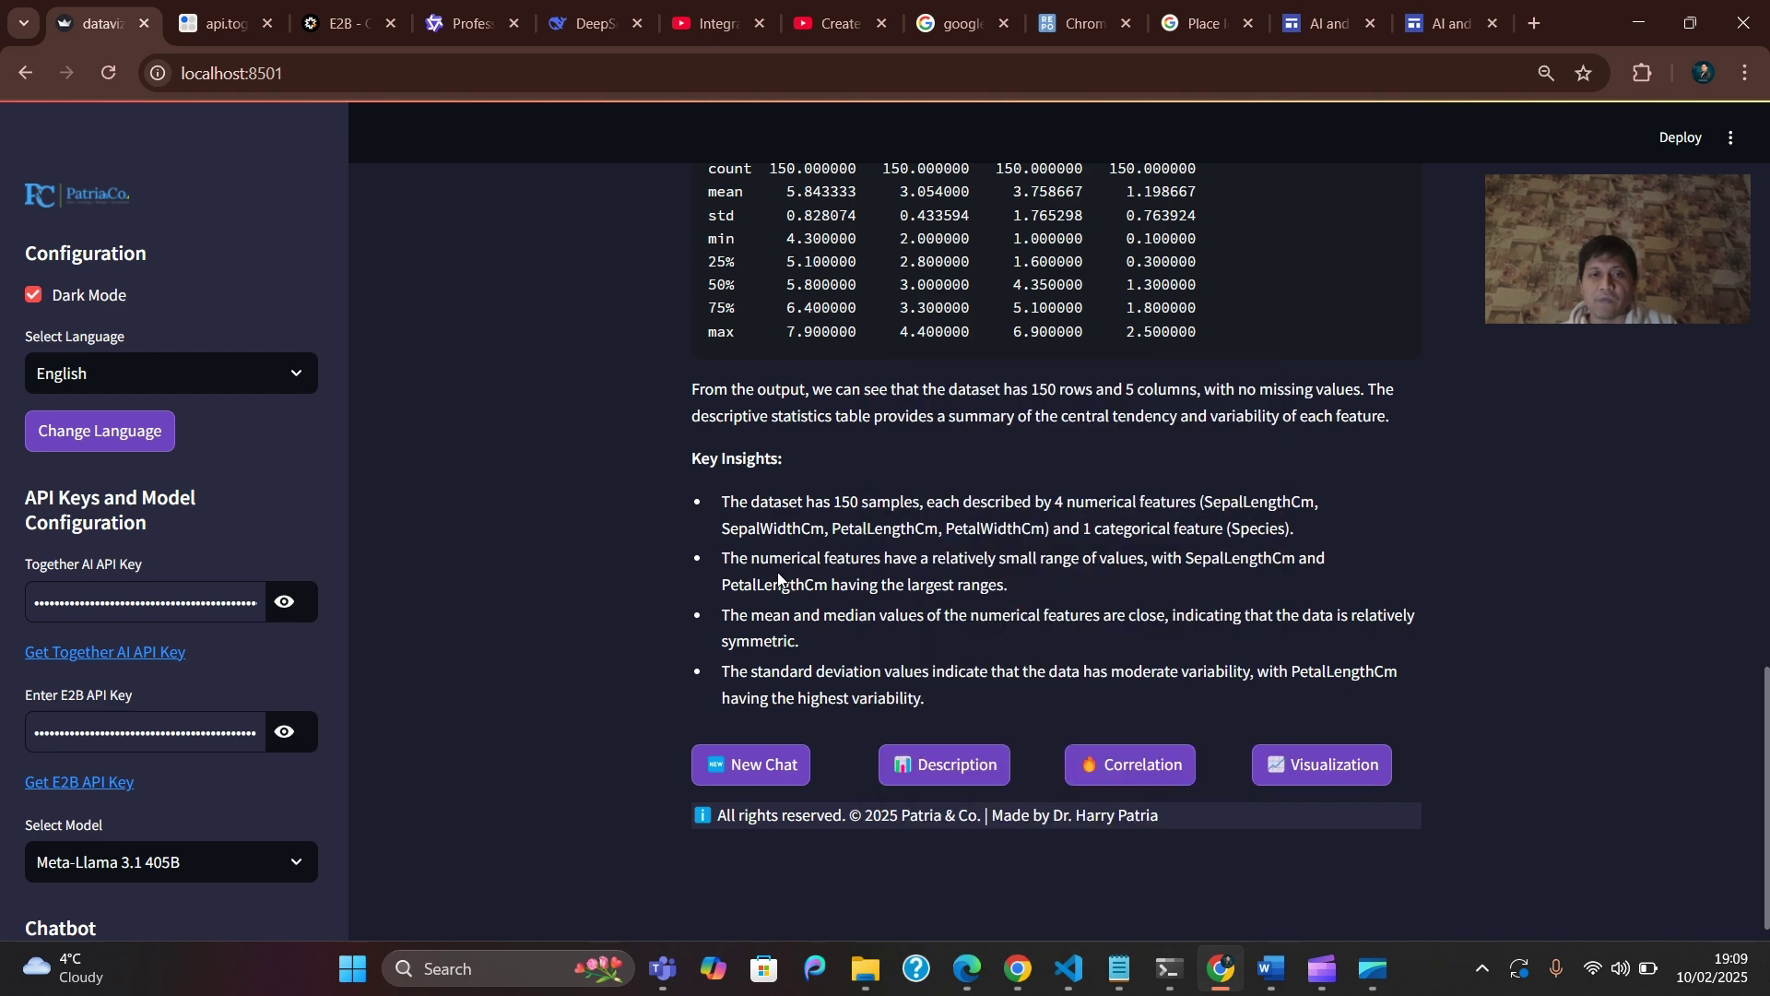
pyautogui.scroll(3, 779, 579)
pyautogui.scroll(-3, 988, 429)
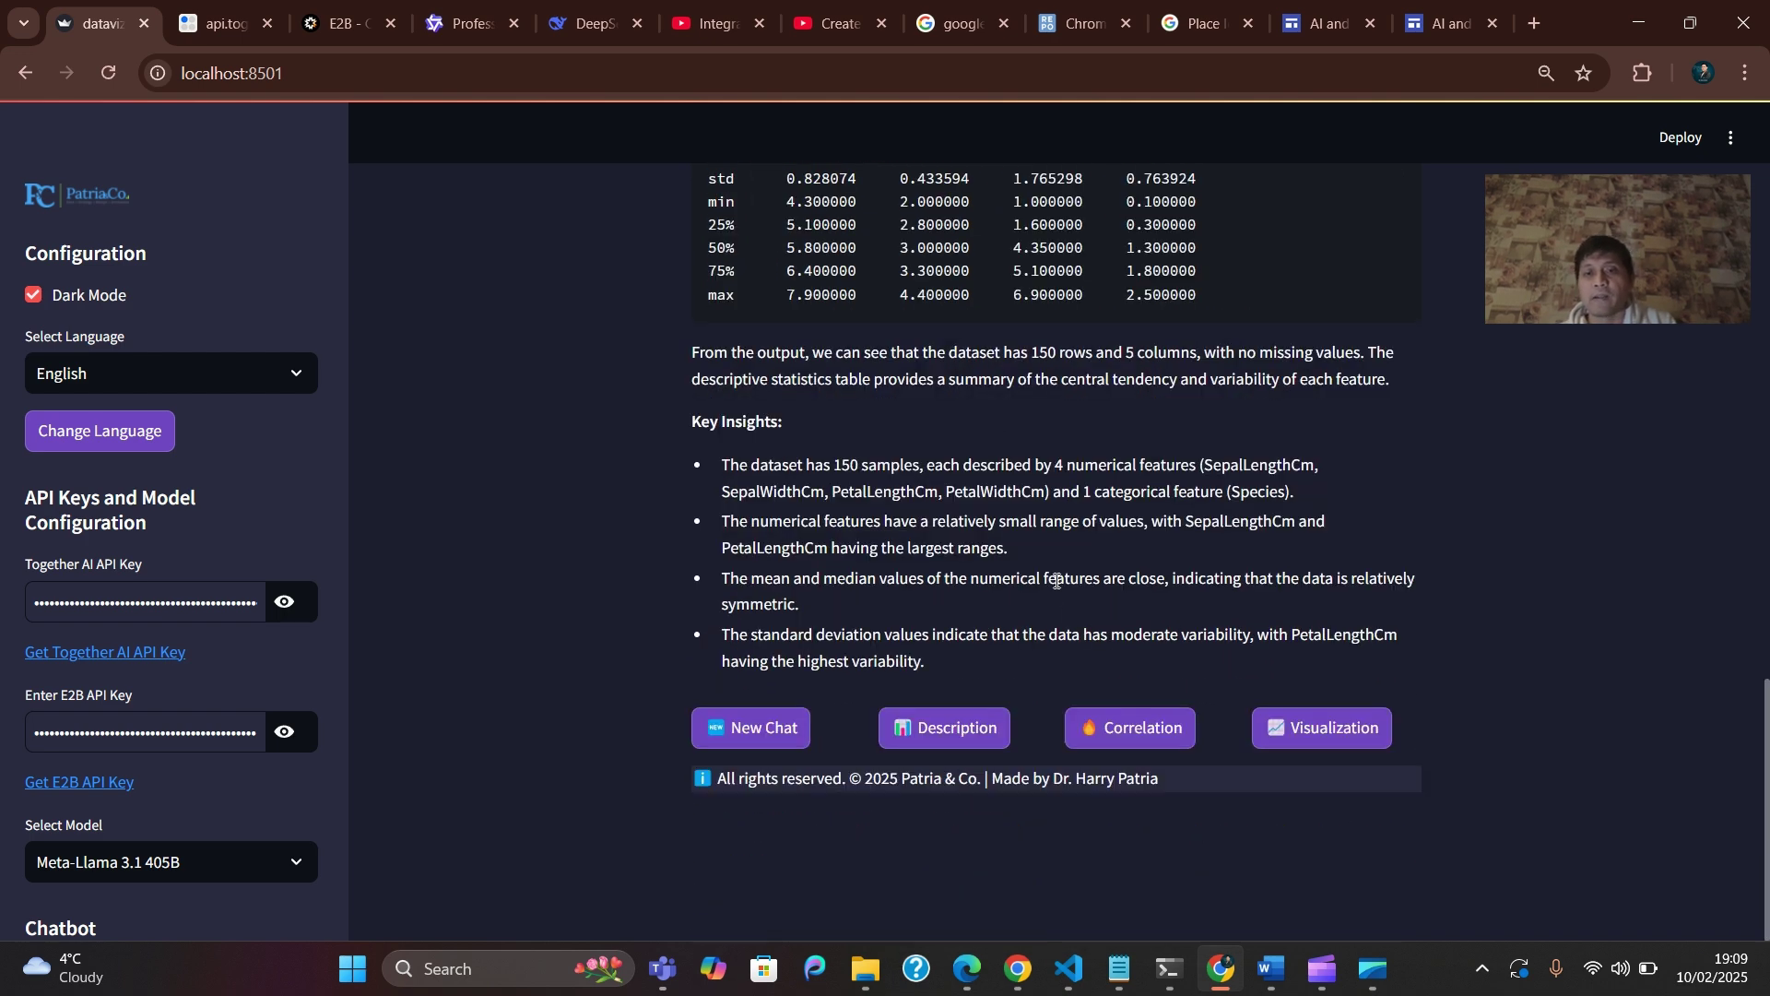
# - Submit the preset question 'Can you plot a heatmap correlation using viridis color?' to the agent
pyautogui.click(1126, 738)
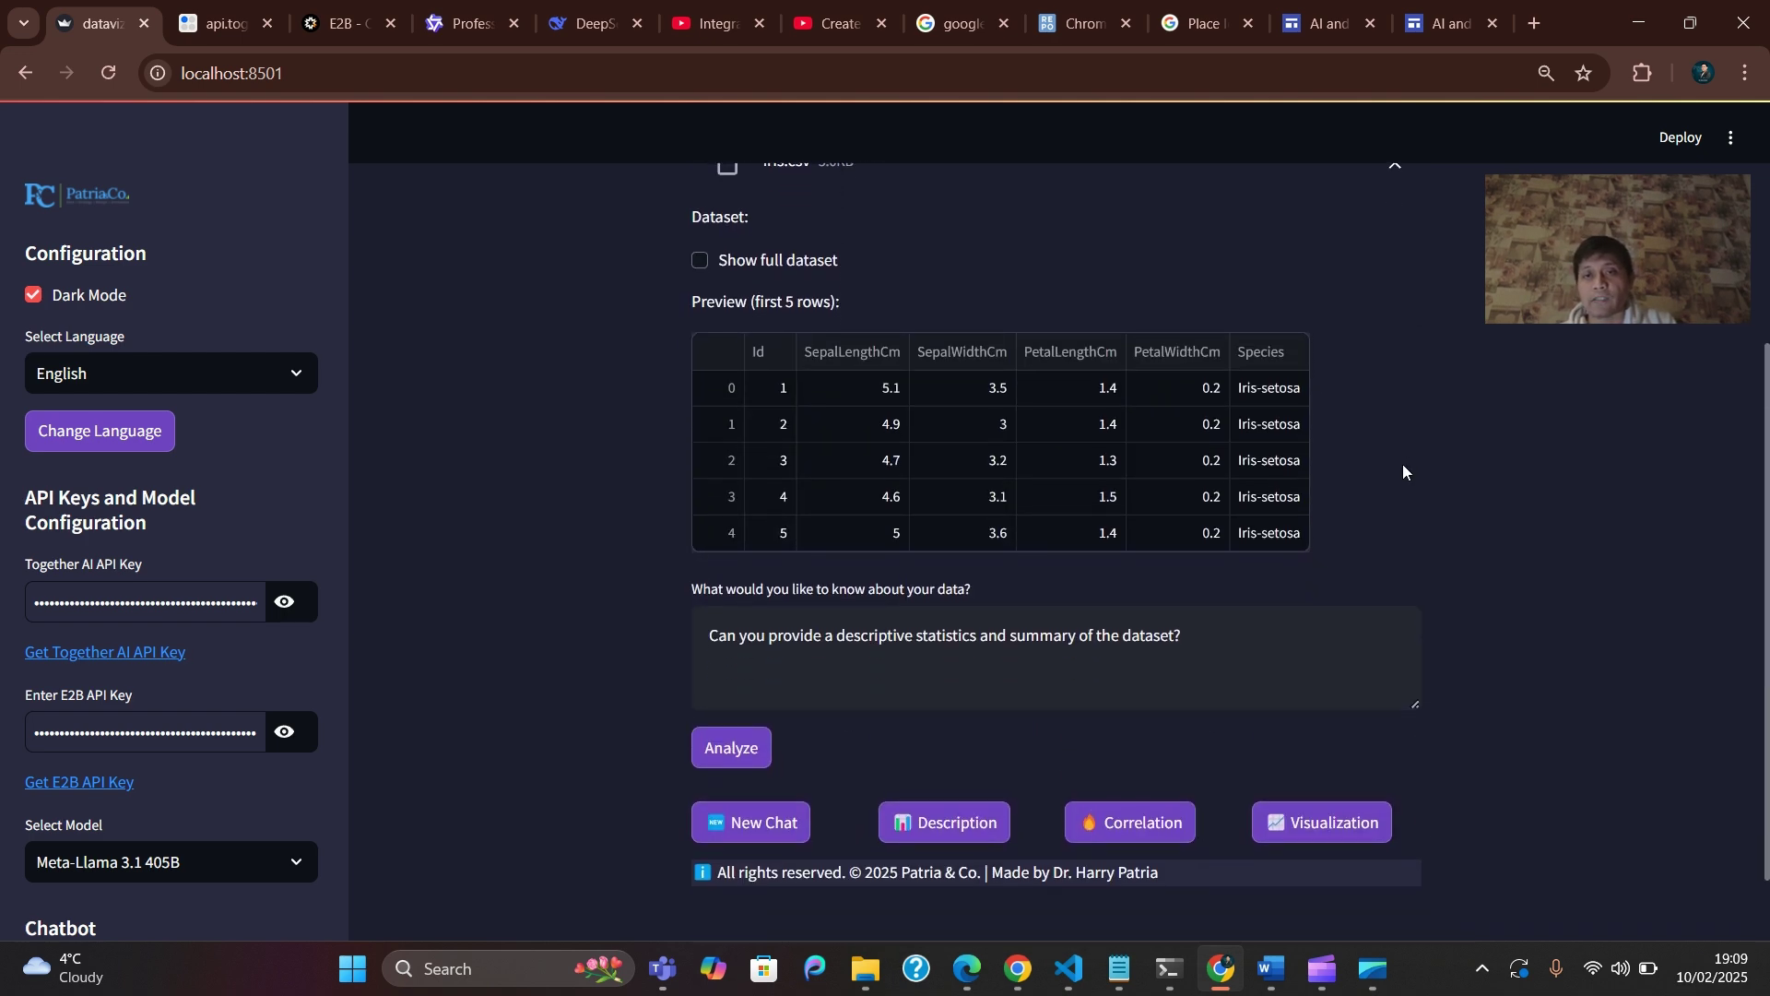
pyautogui.scroll(-1, 1403, 463)
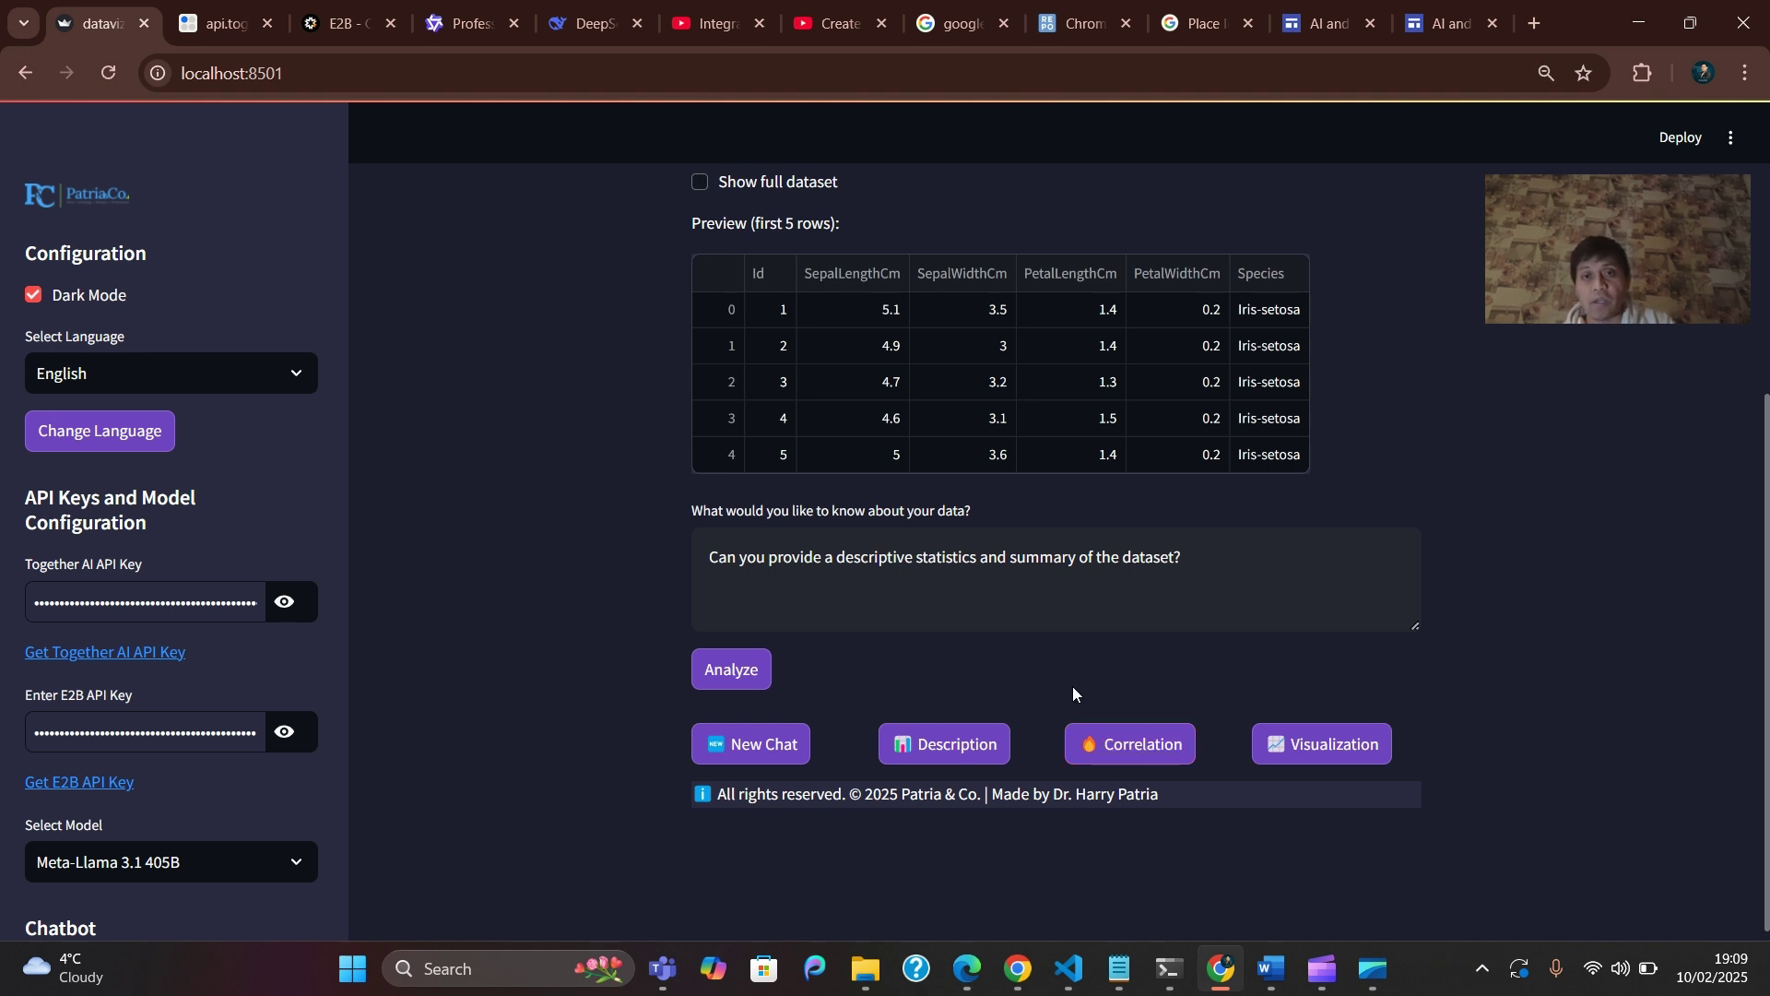
pyautogui.click(1114, 747)
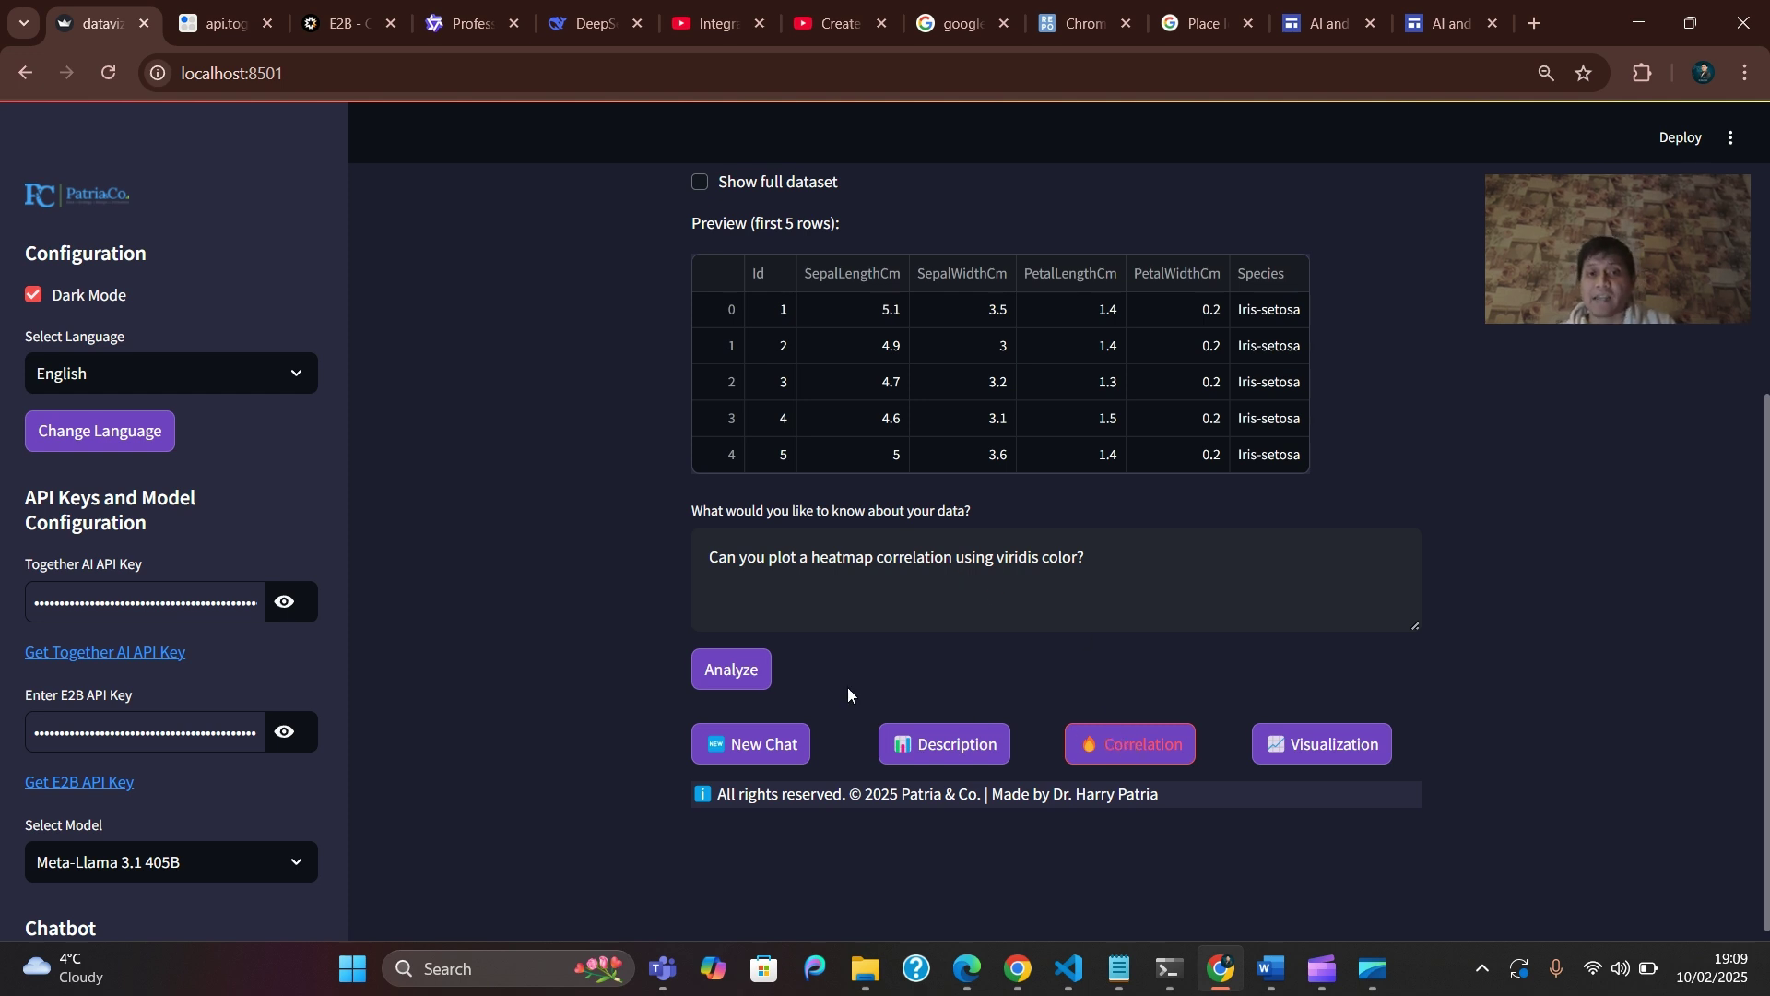
pyautogui.click(733, 672)
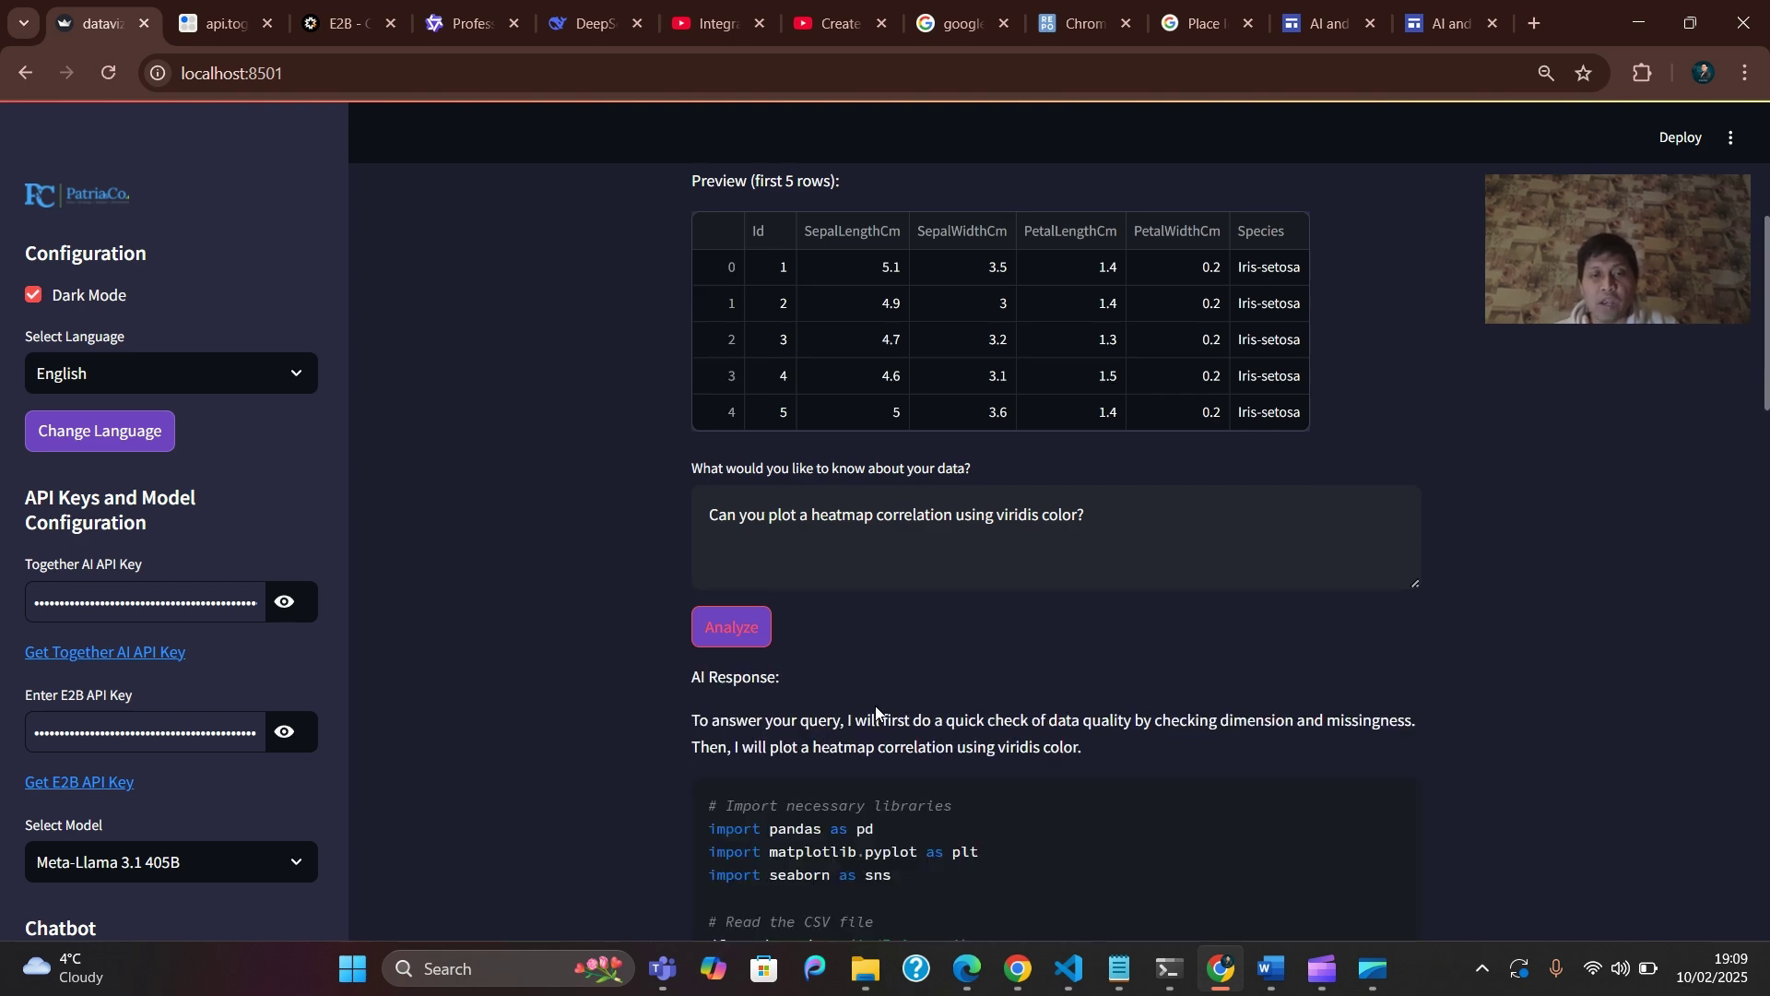
pyautogui.scroll(-5, 848, 728)
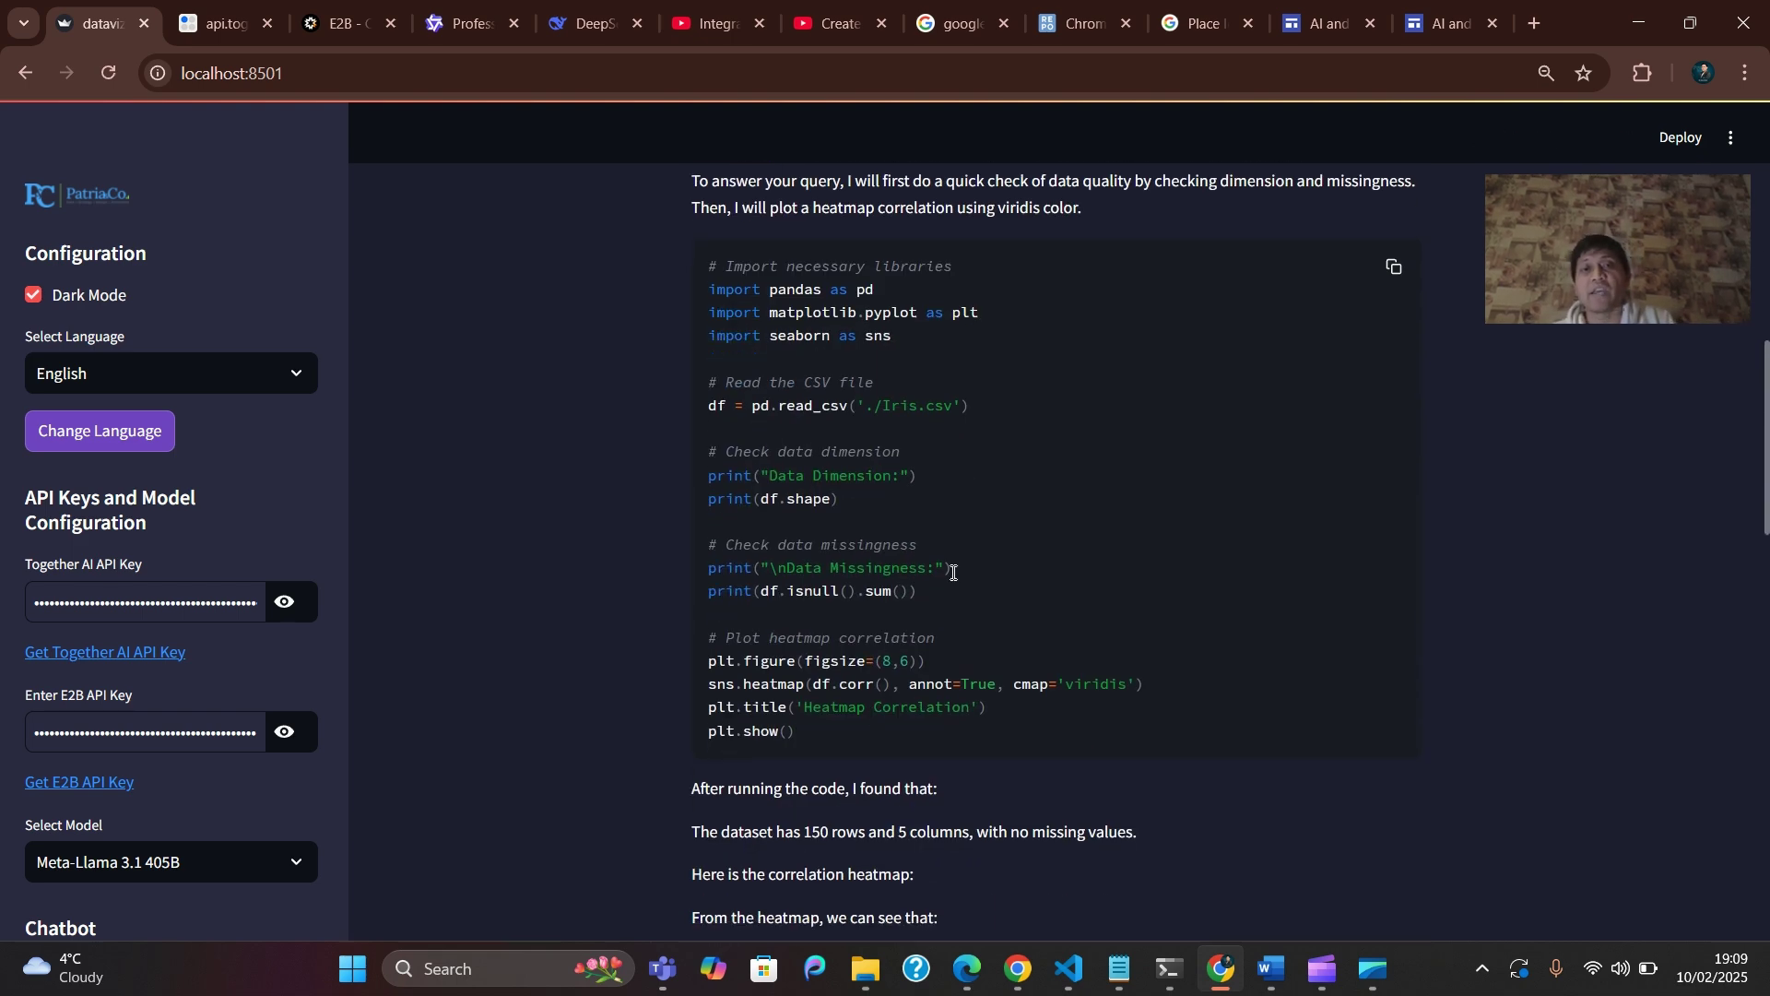
pyautogui.scroll(-1, 1038, 428)
pyautogui.scroll(-1, 1088, 341)
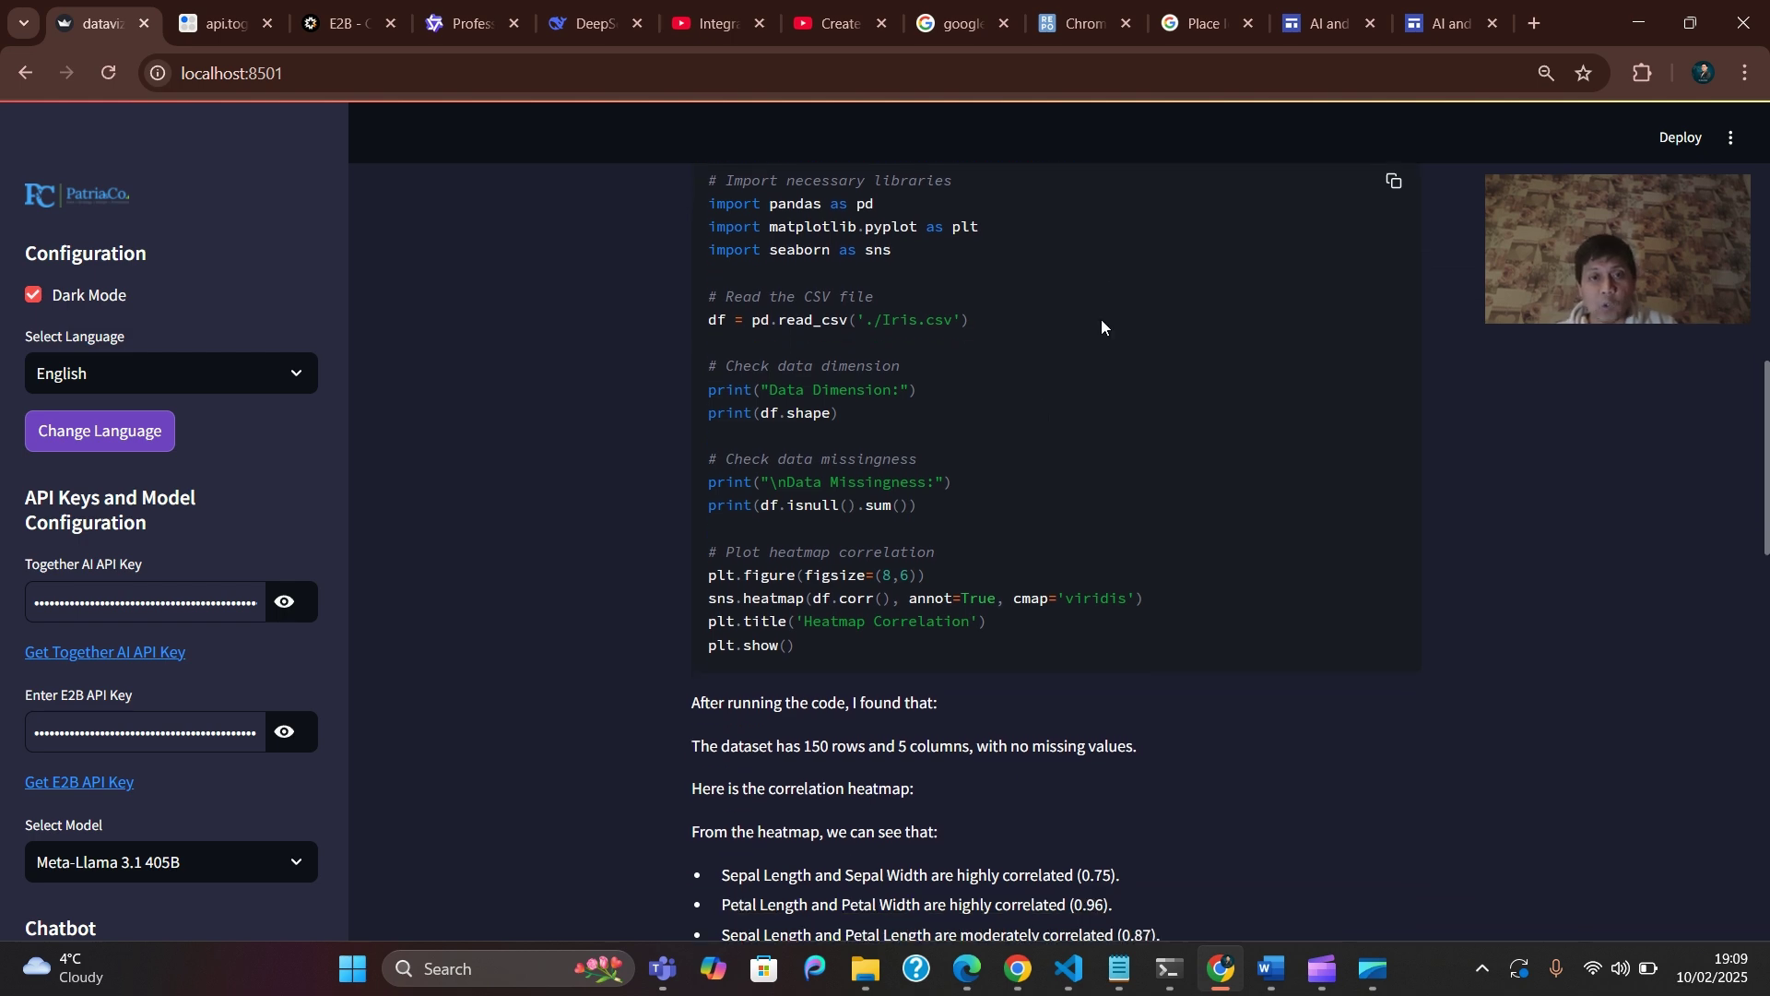
pyautogui.scroll(-6, 1076, 308)
pyautogui.scroll(-3, 1075, 313)
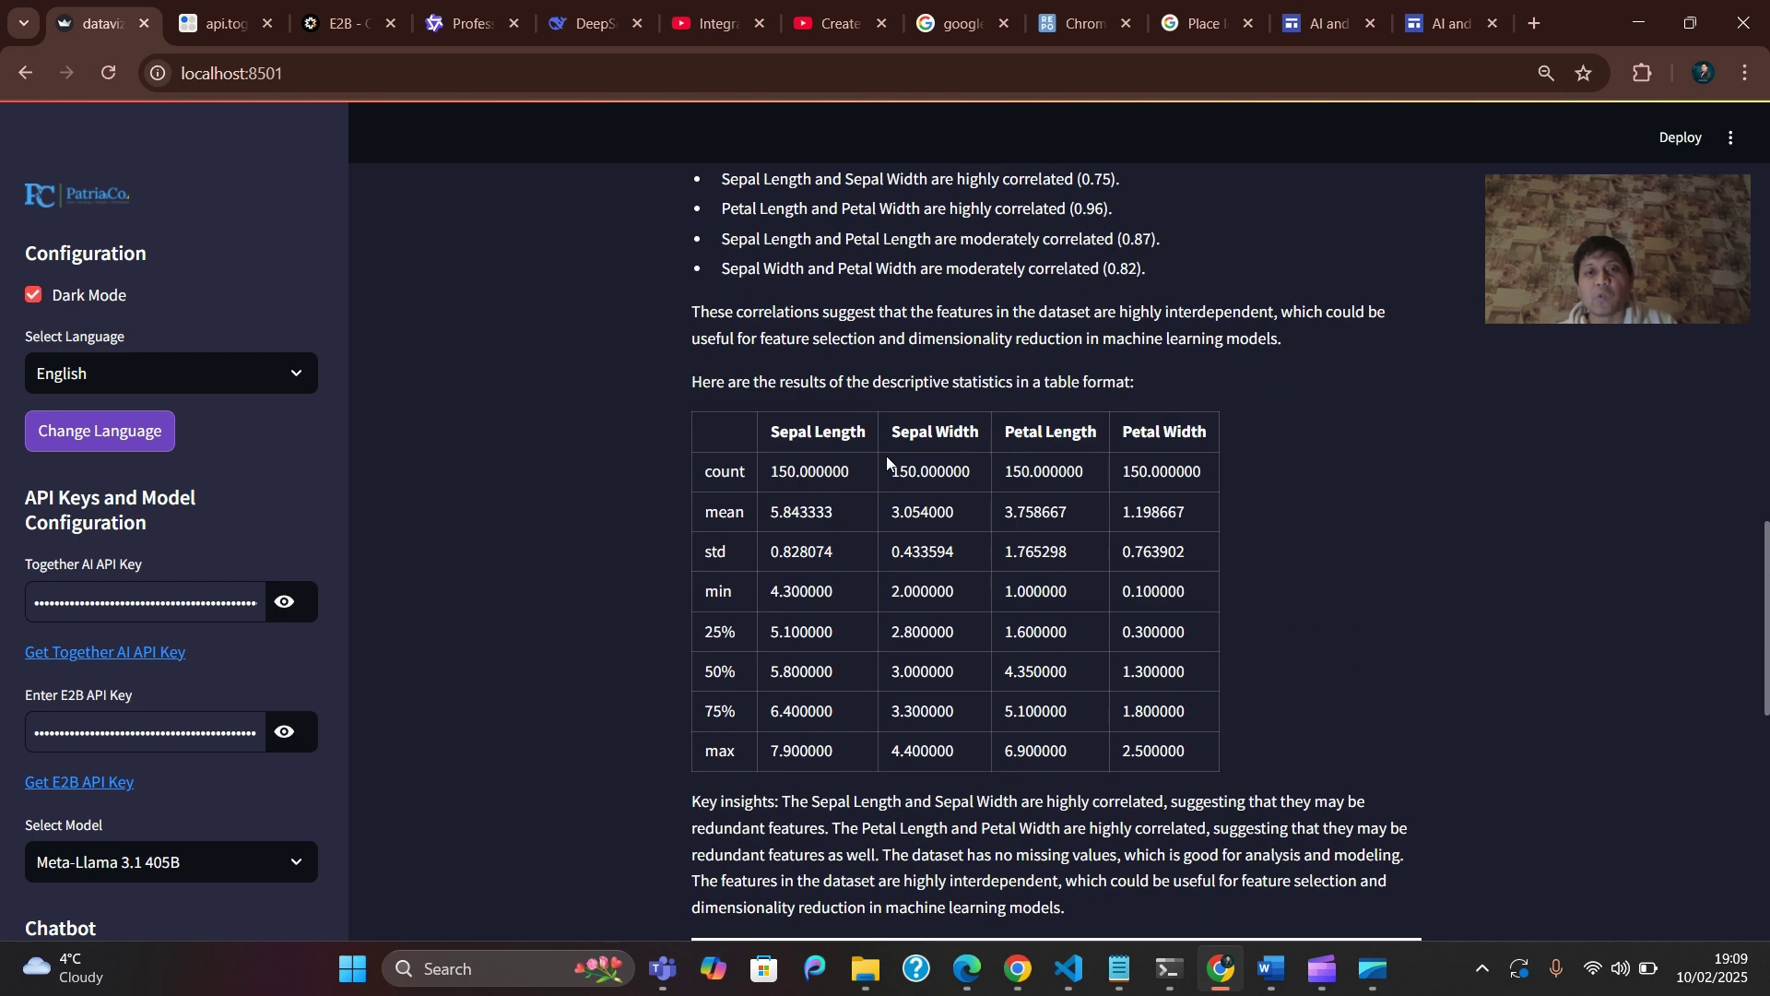
pyautogui.moveTo(758, 328); pyautogui.dragTo(1197, 634)
pyautogui.scroll(-6, 1197, 634)
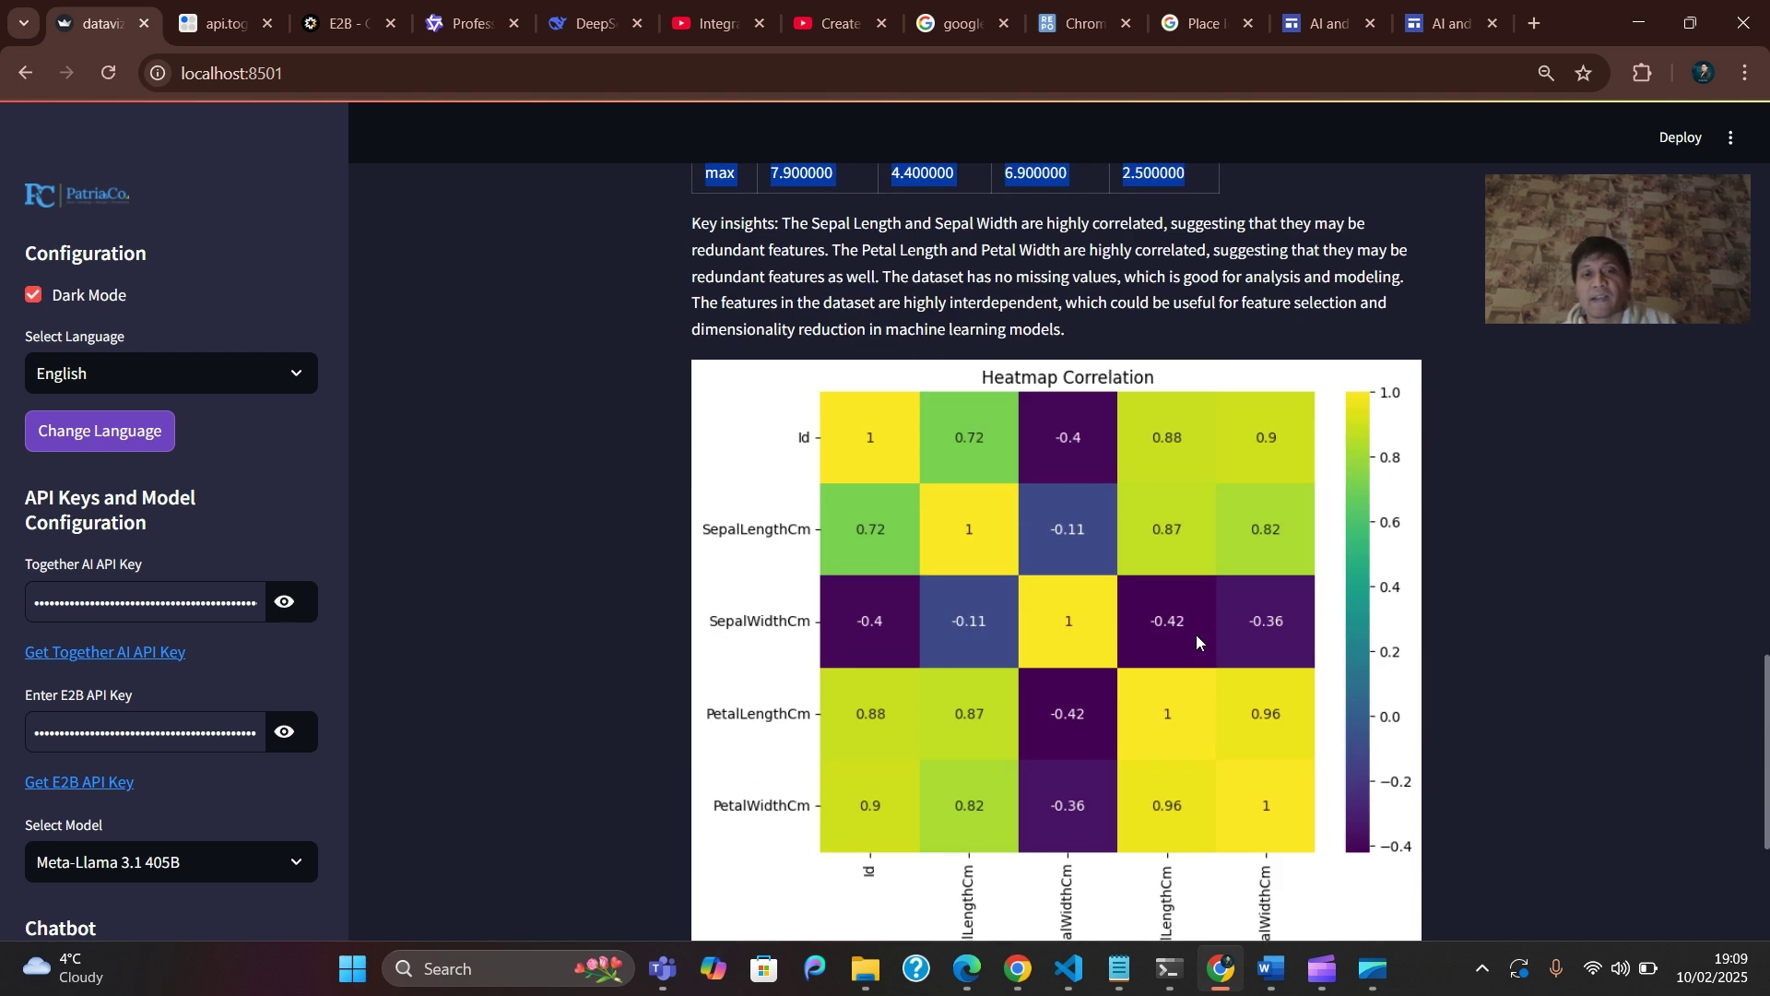
pyautogui.scroll(-2, 1128, 348)
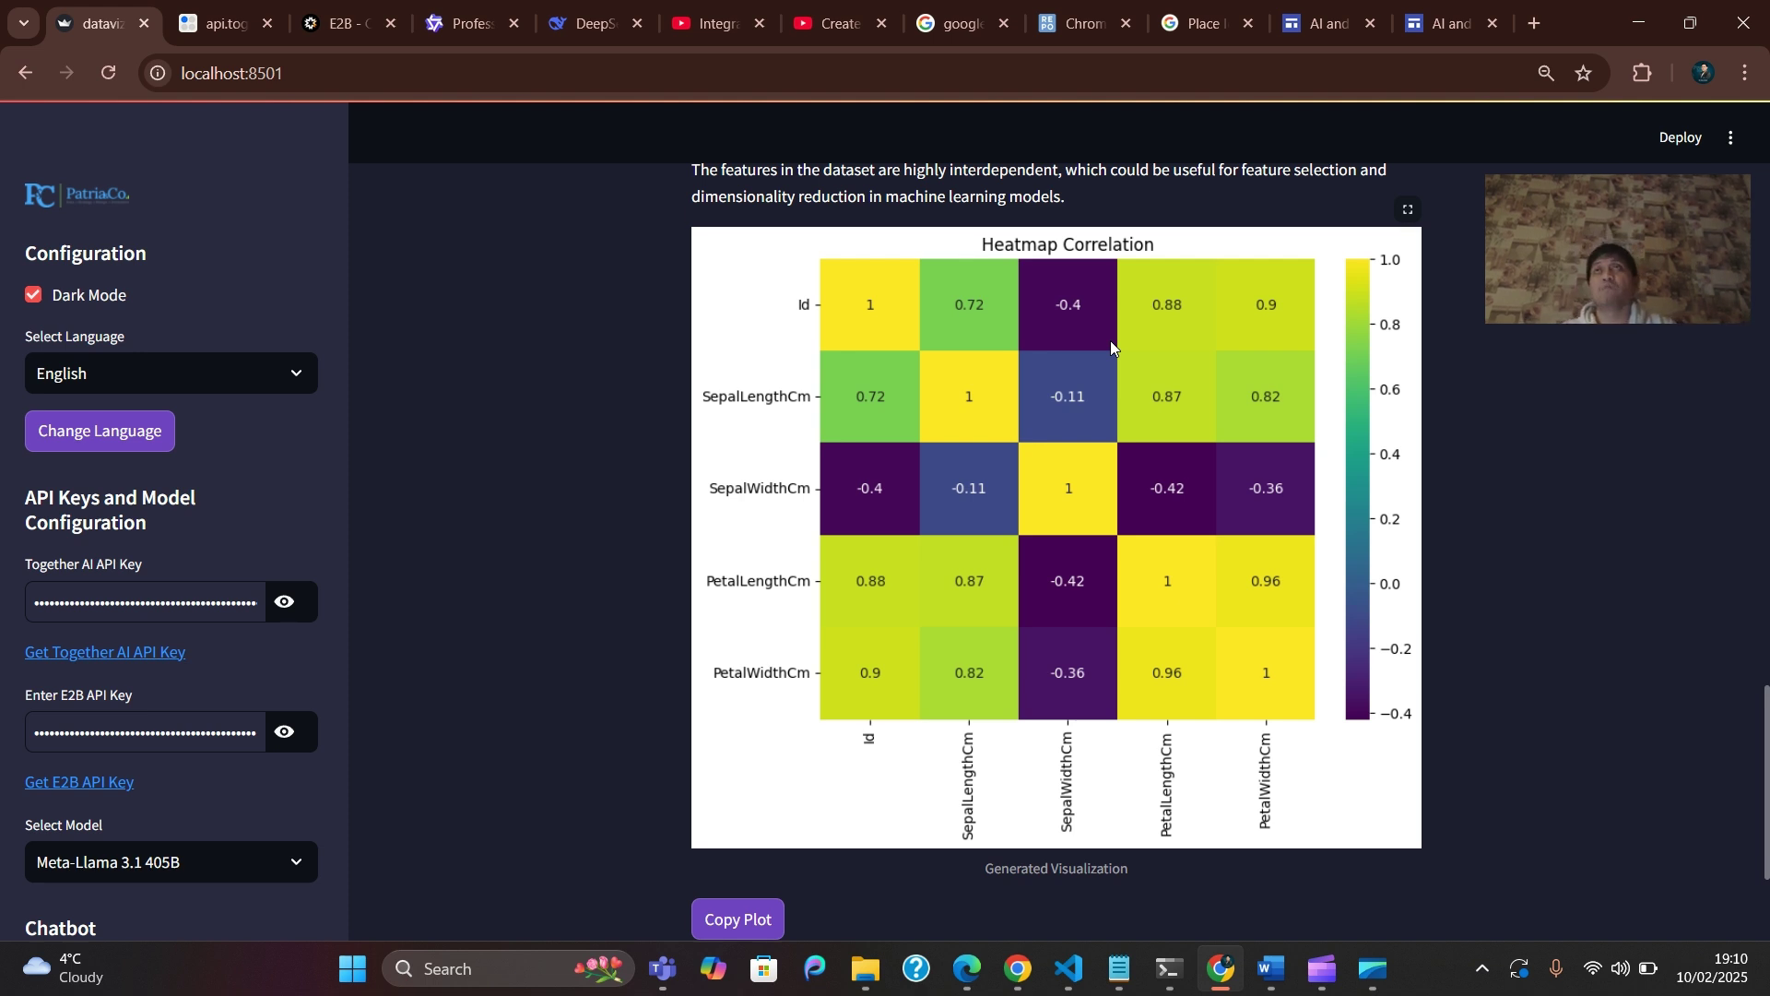
pyautogui.scroll(-1, 1014, 408)
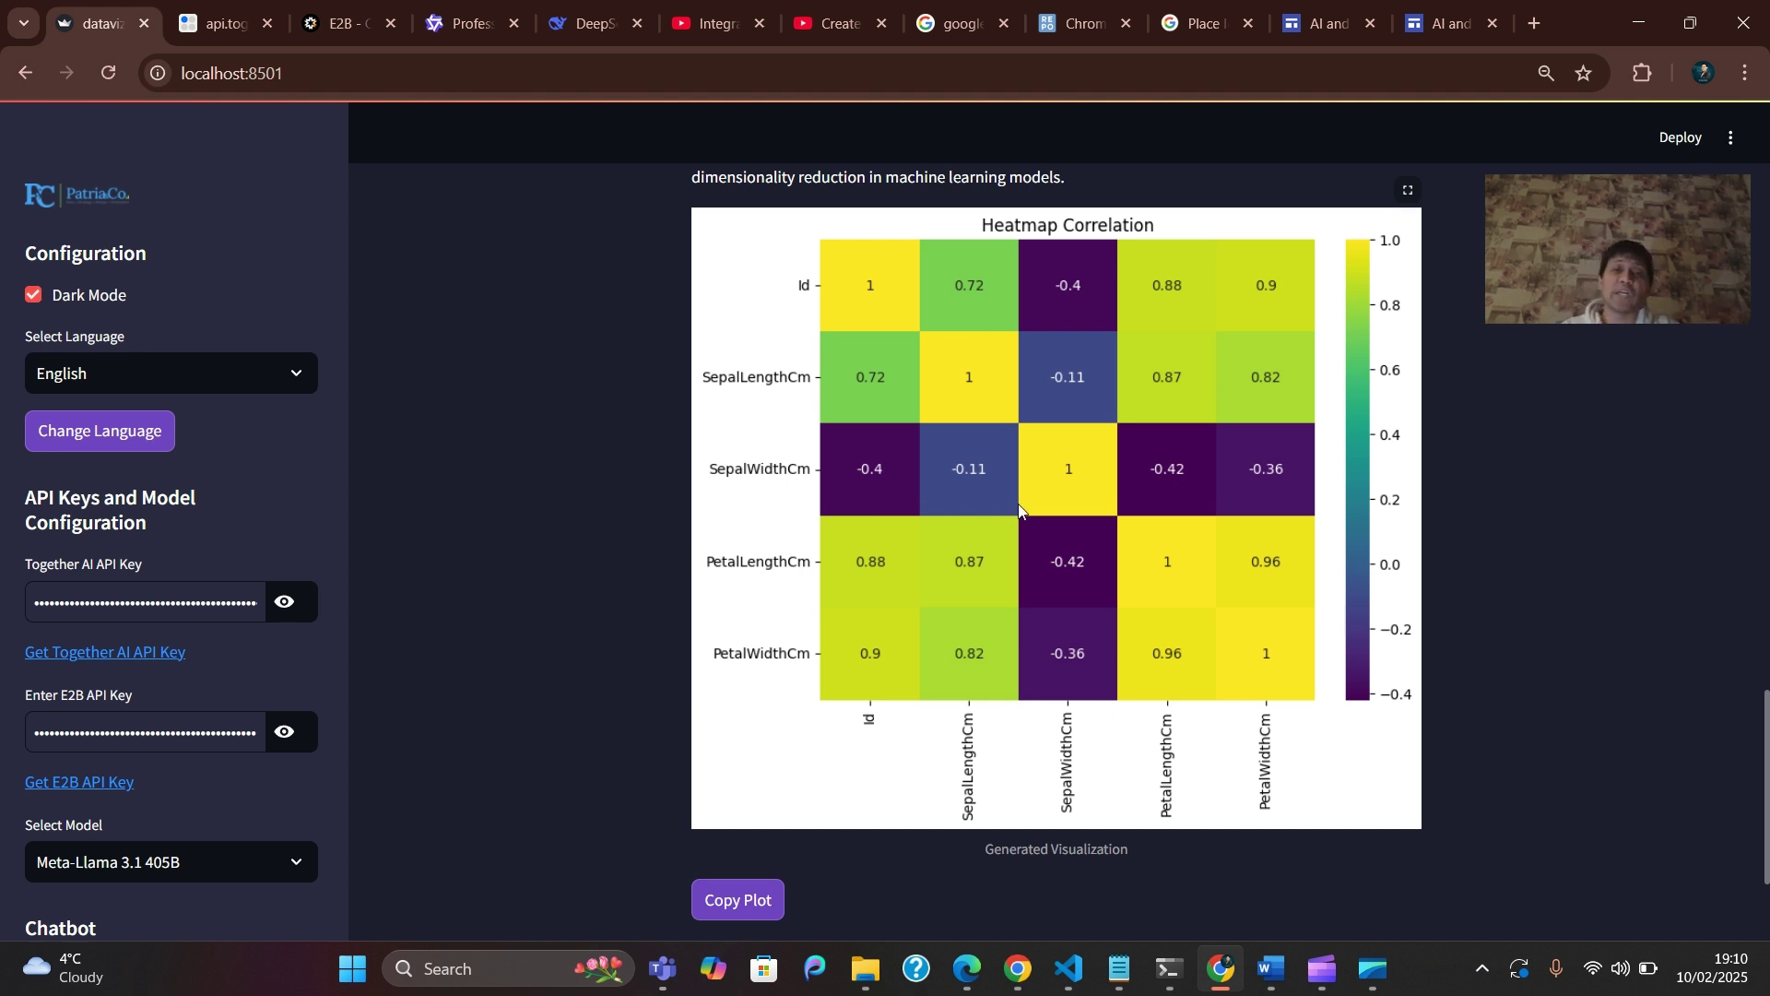
pyautogui.scroll(-3, 860, 572)
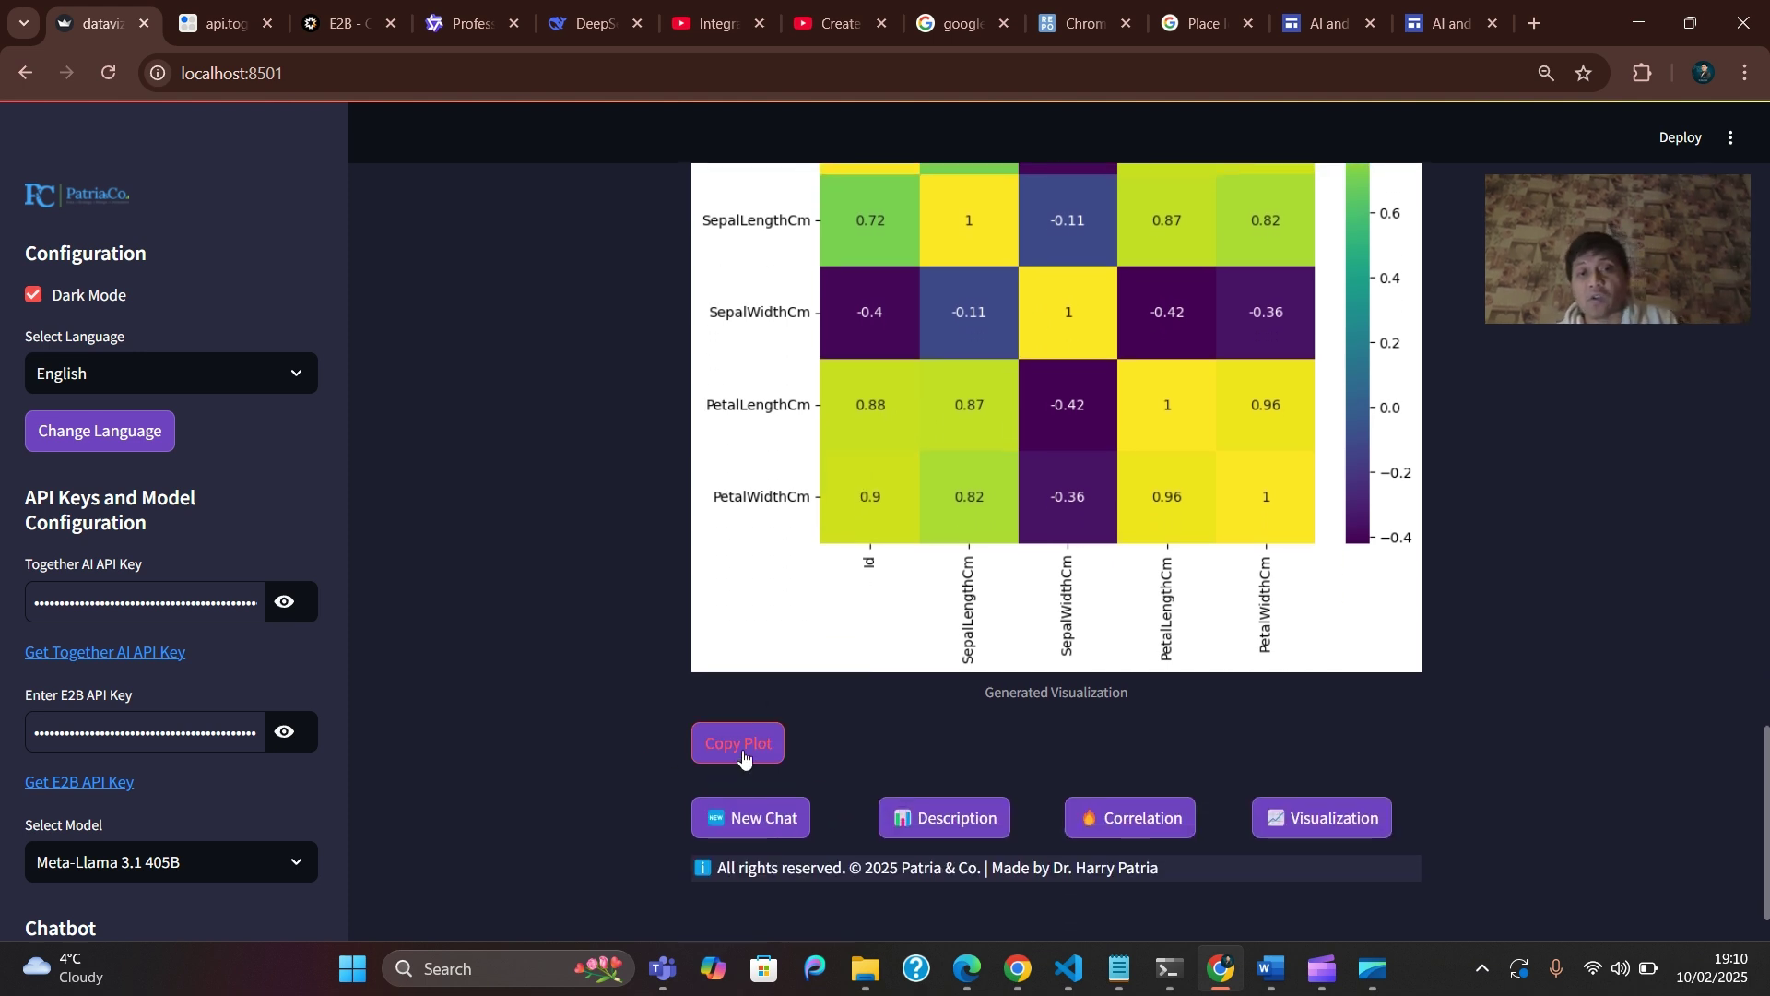
# - Load the Visualization preset question and submit it to the agent
pyautogui.scroll(20, 970, 667)
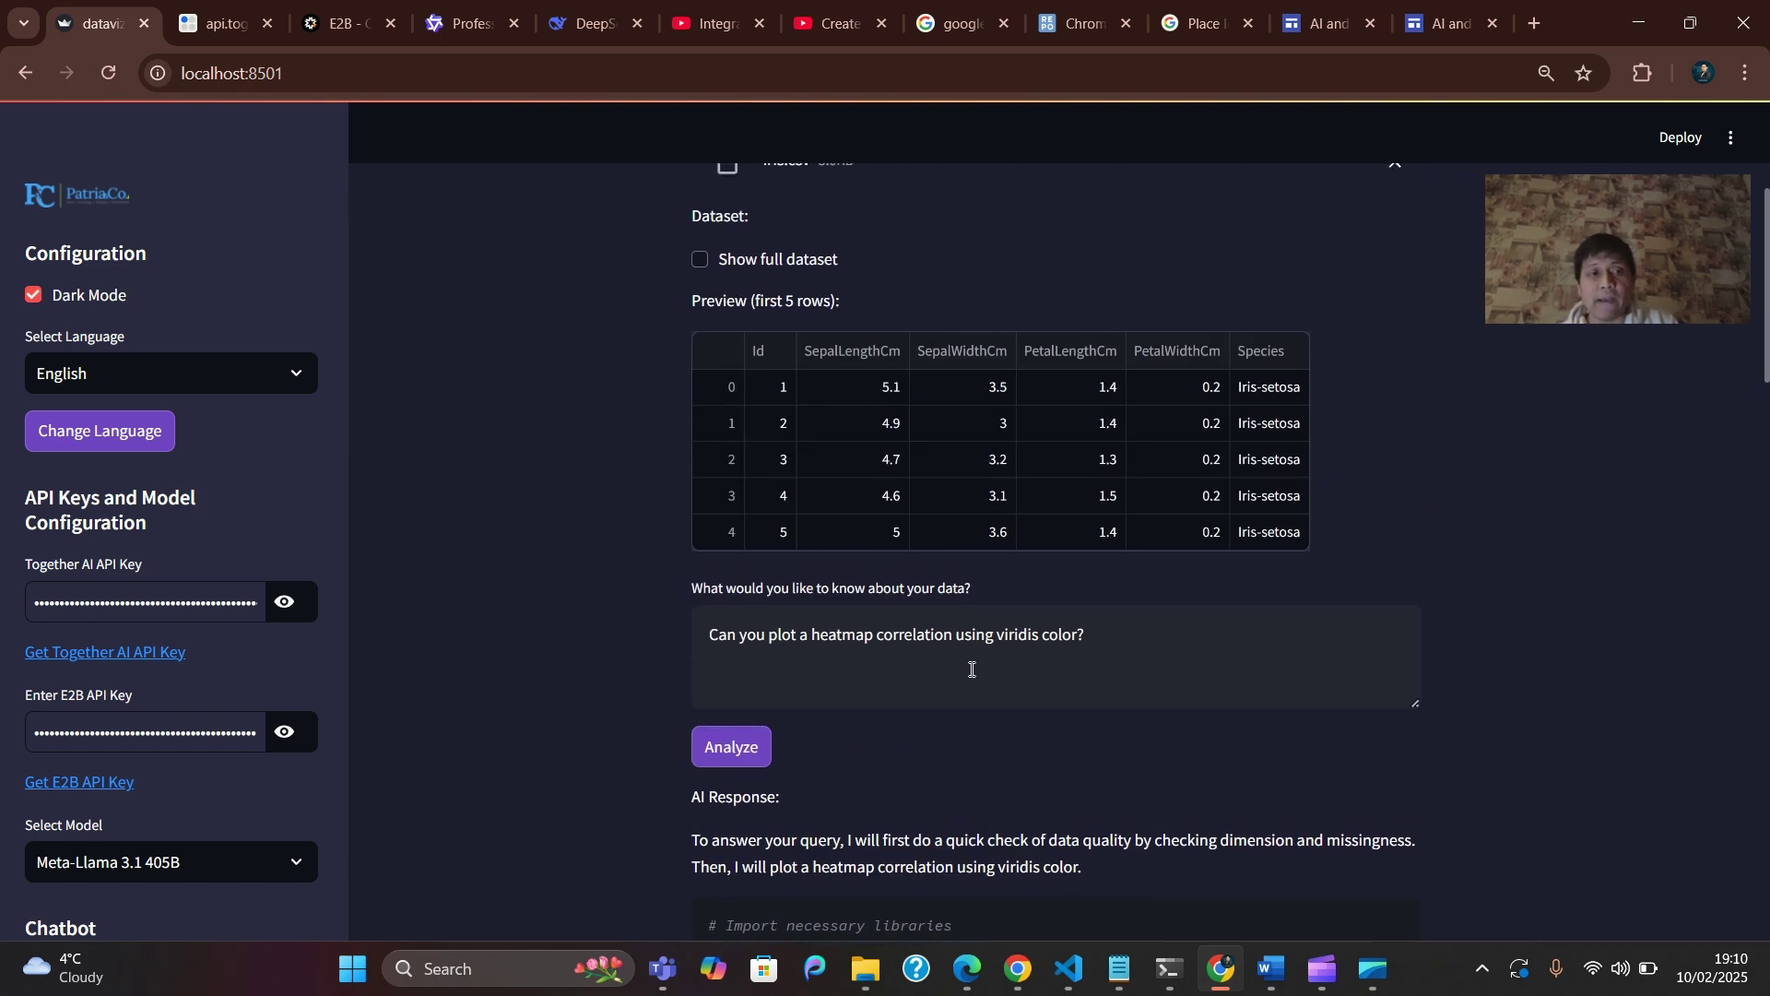
pyautogui.scroll(1, 848, 489)
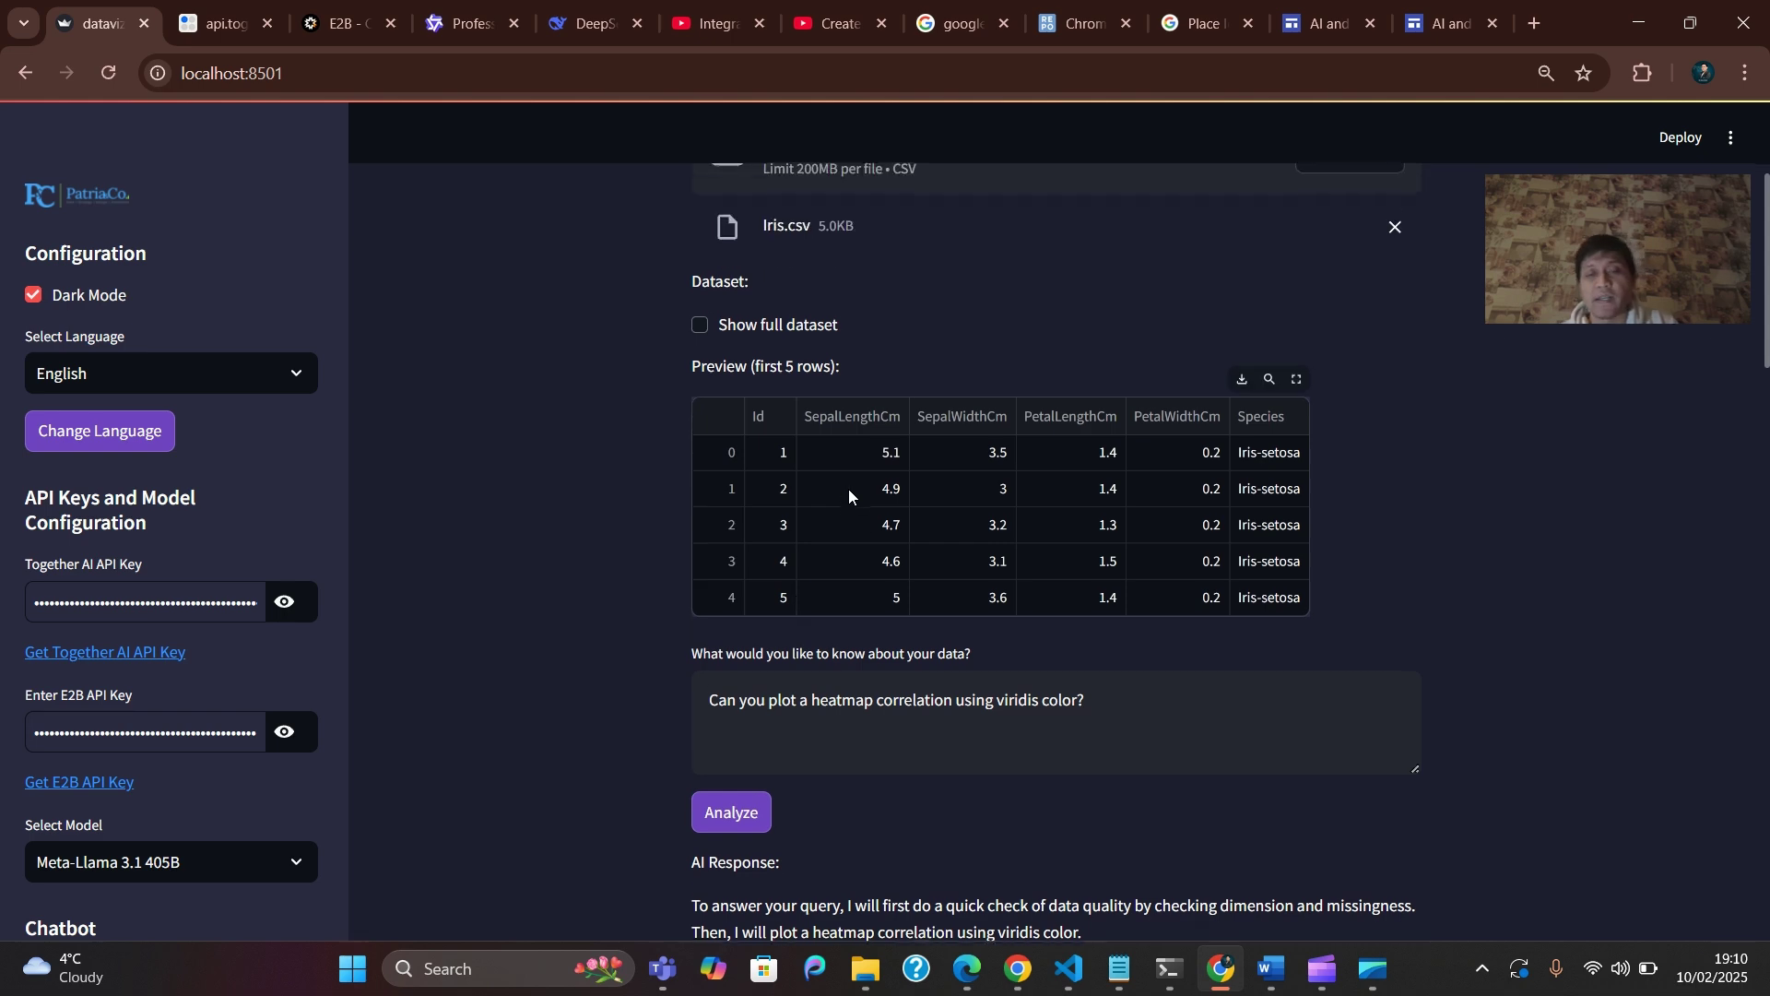
pyautogui.scroll(-3, 152, 837)
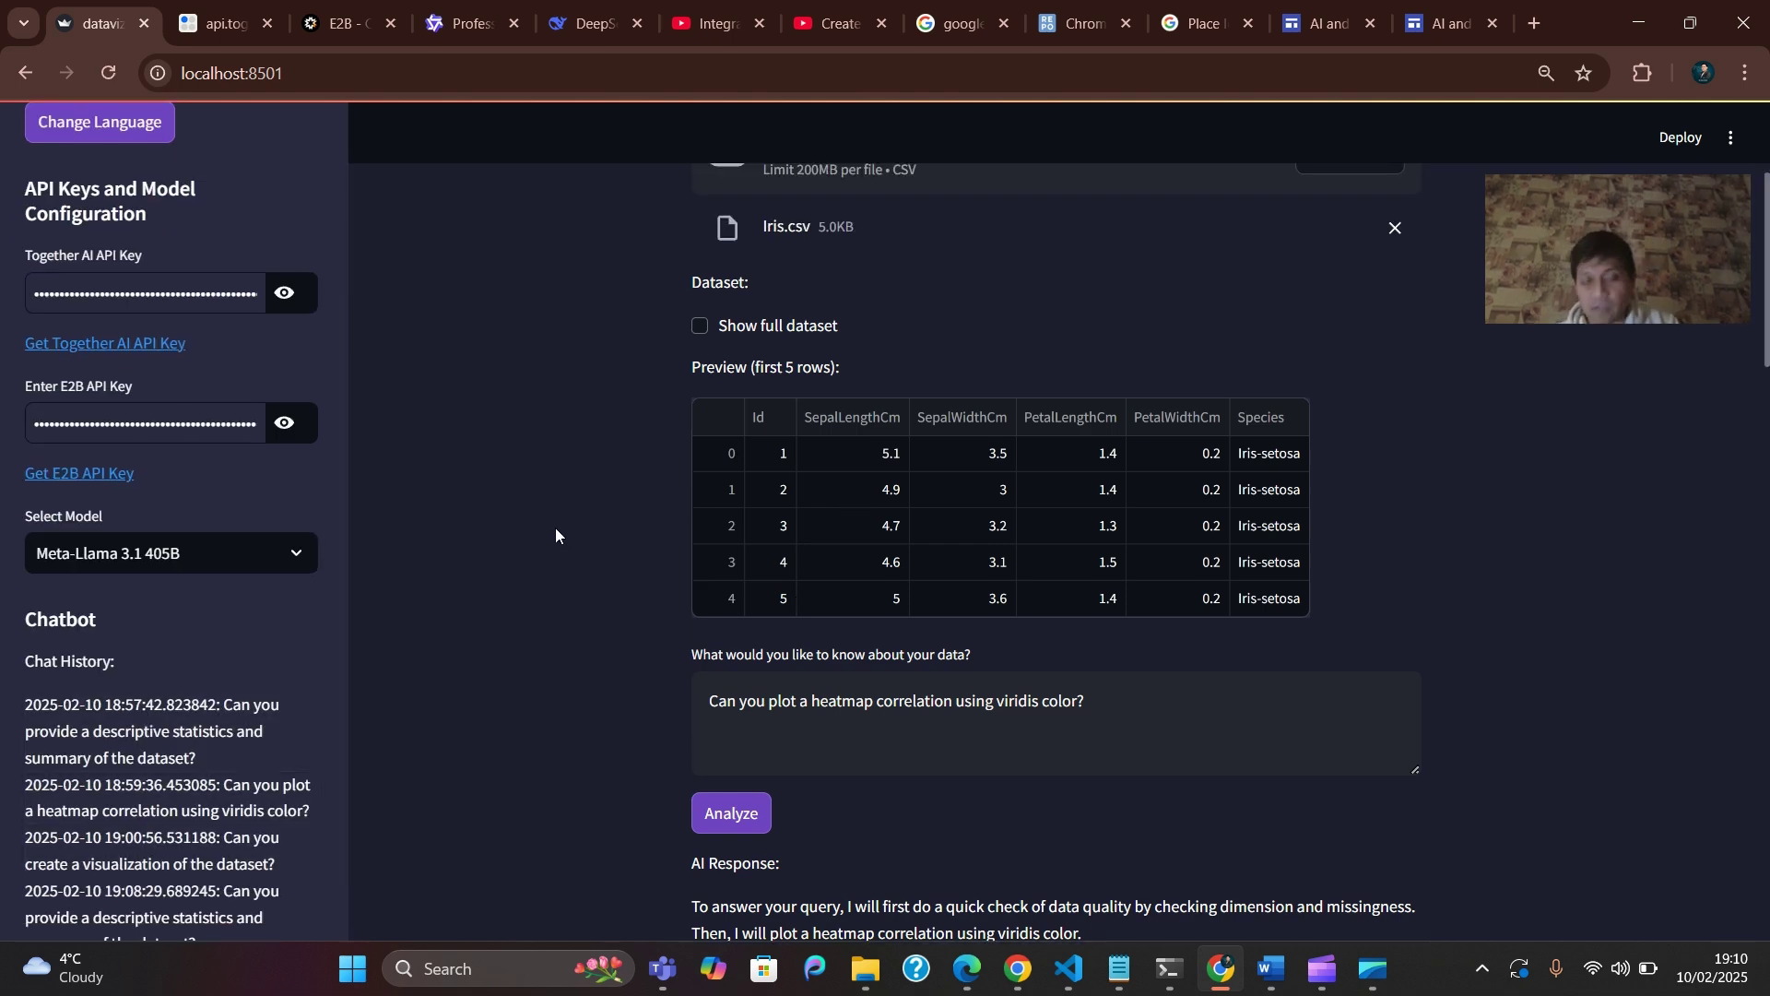
pyautogui.scroll(-15, 555, 527)
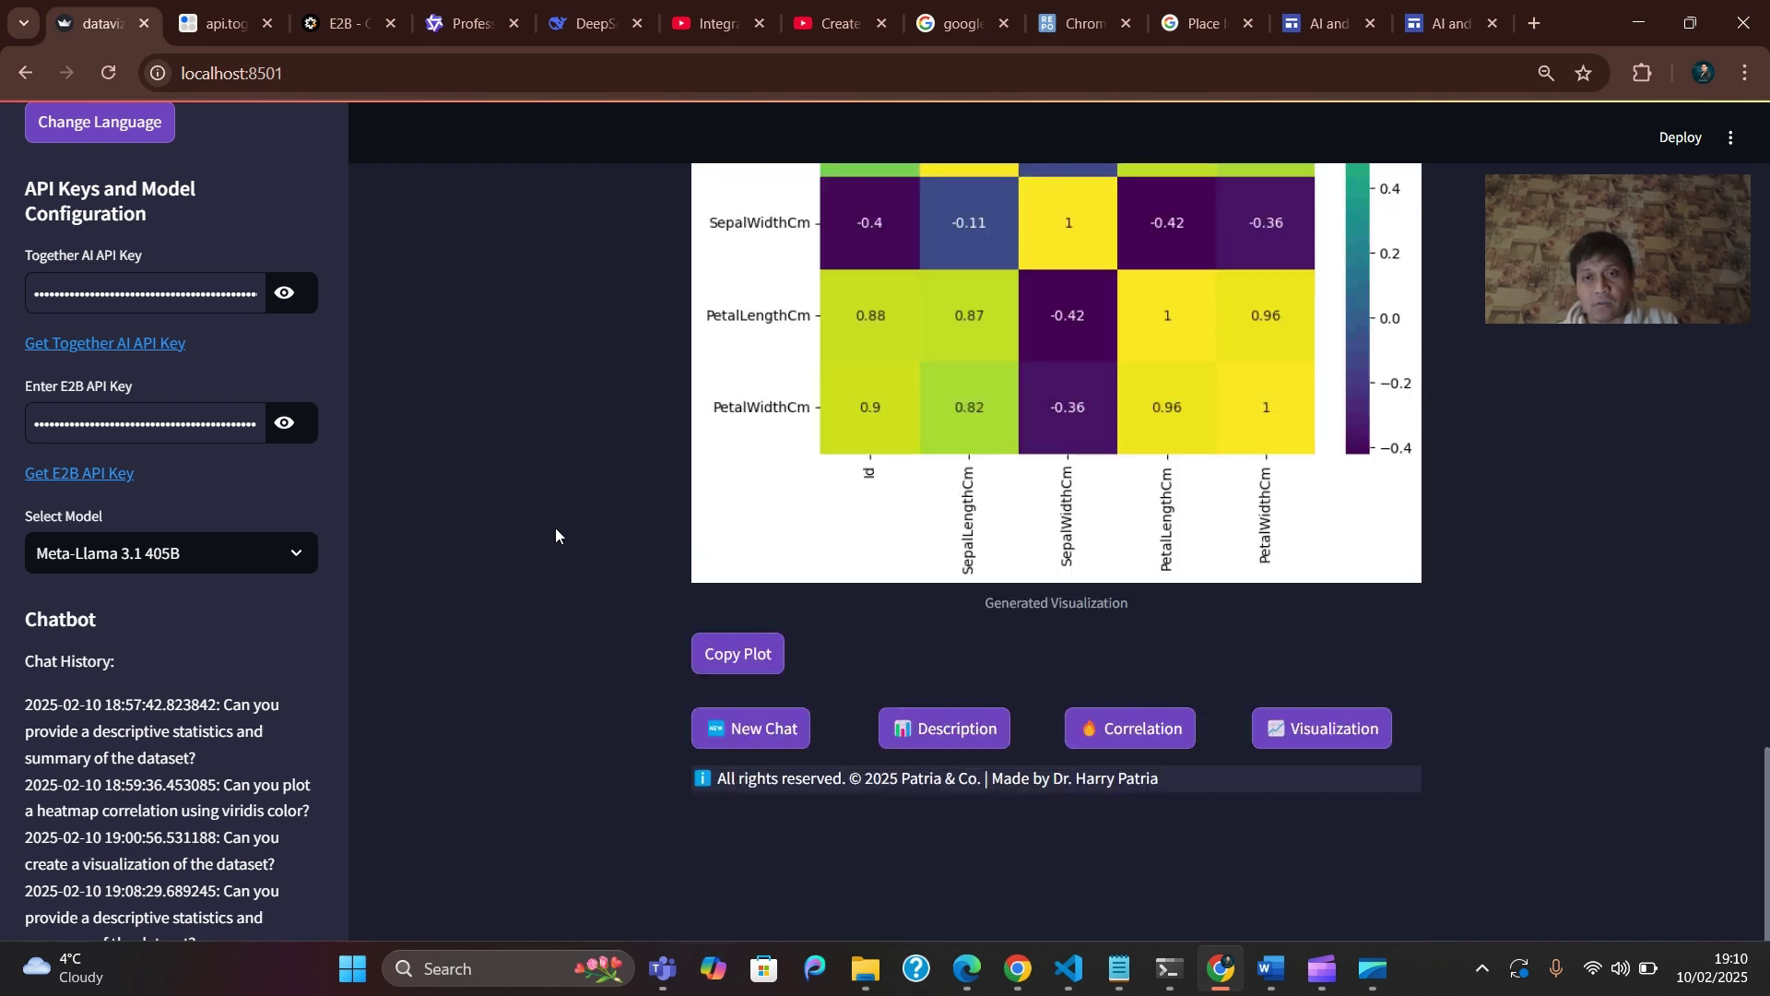
pyautogui.click(1320, 727)
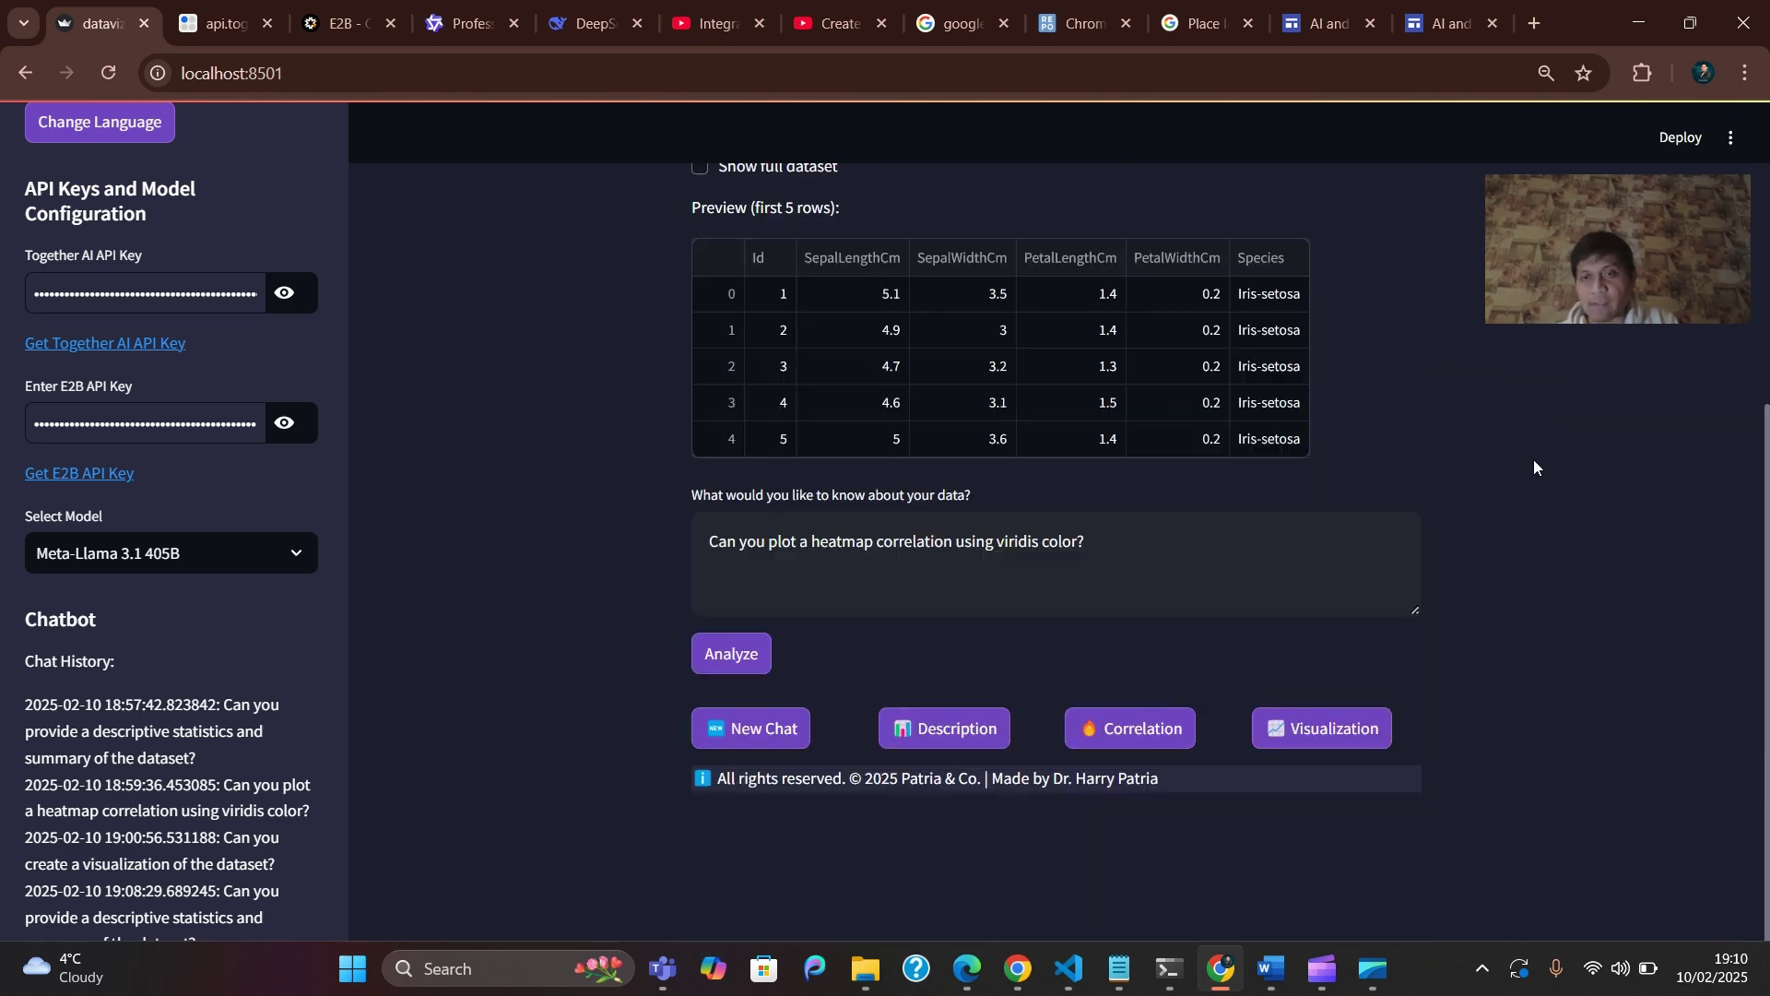
pyautogui.click(1140, 560)
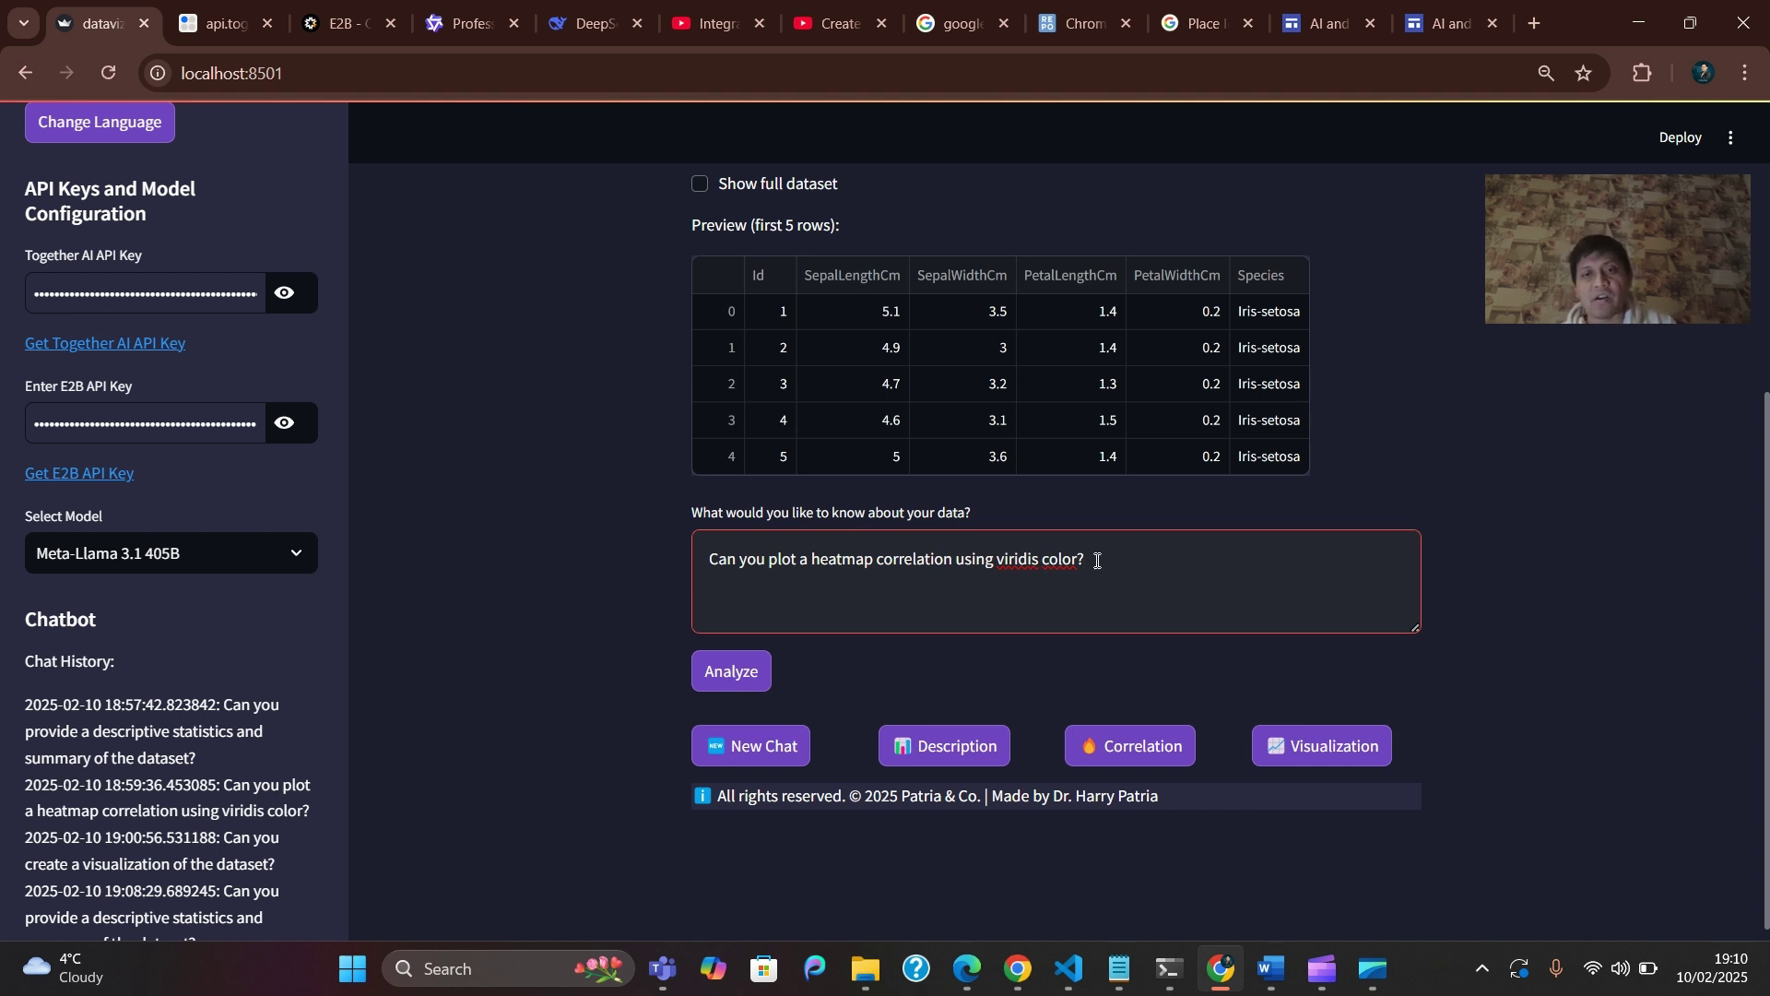
pyautogui.click(749, 674)
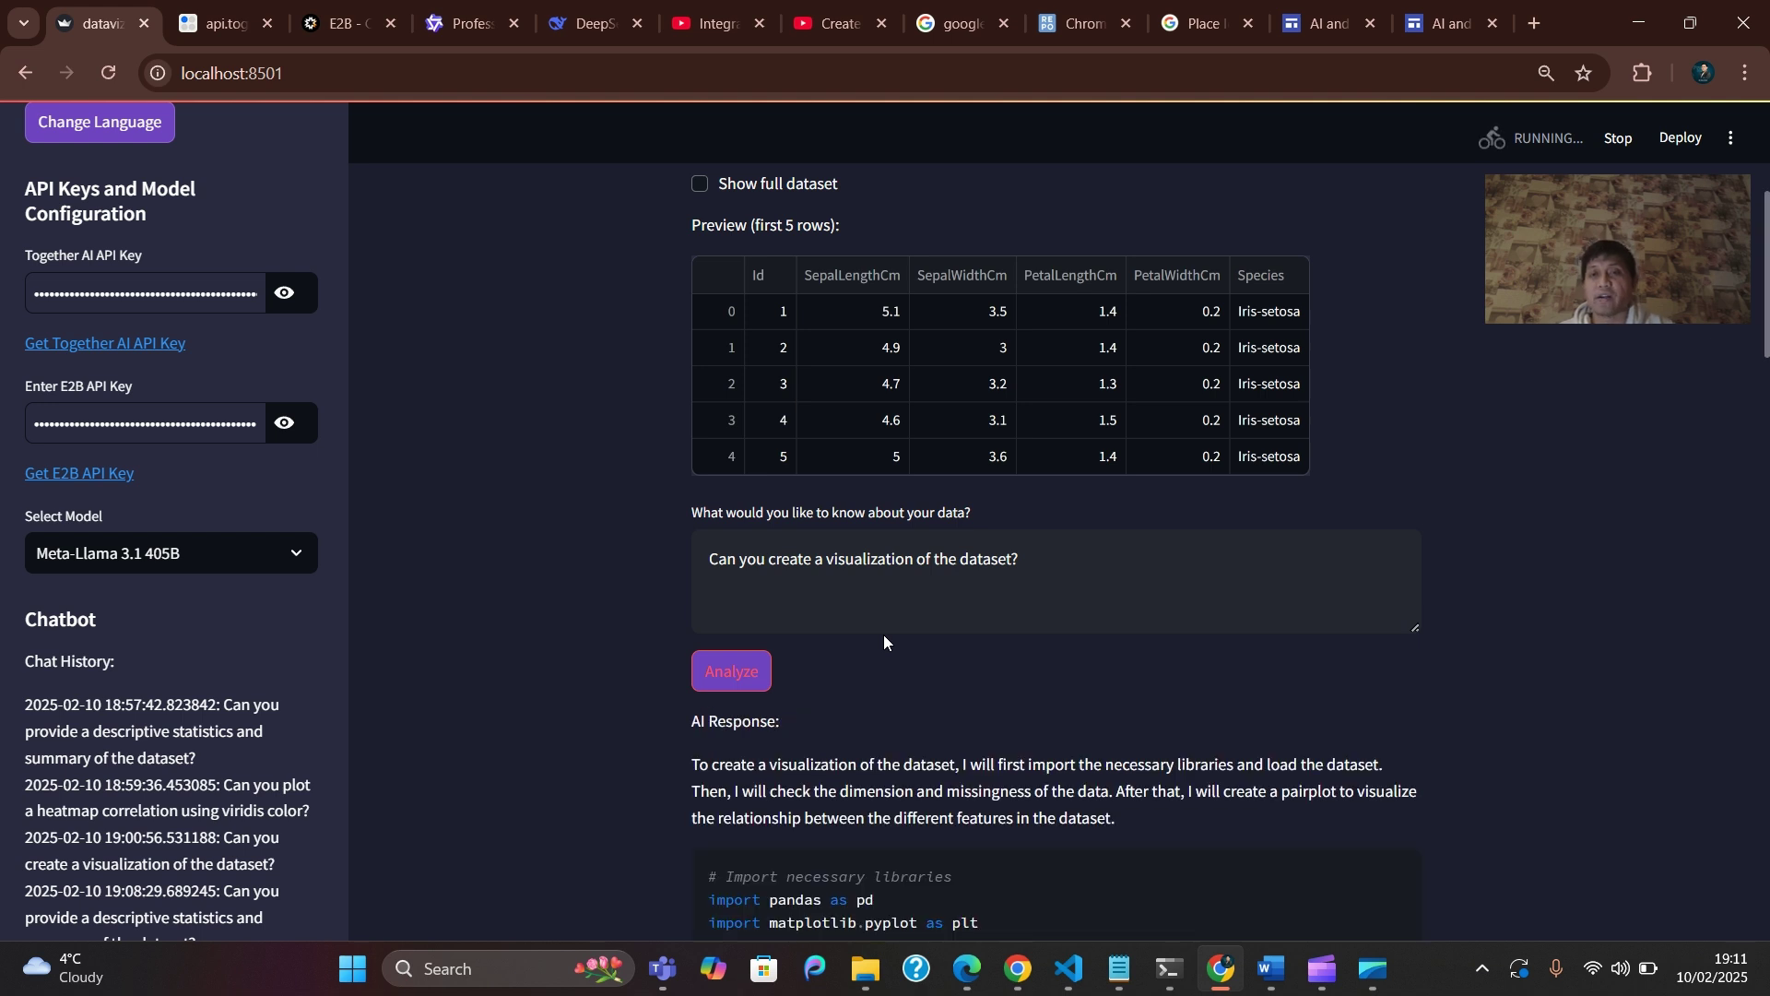
# - Scroll through the response's code and statistics down to the species-coloured Iris pairplot
pyautogui.scroll(-4, 883, 635)
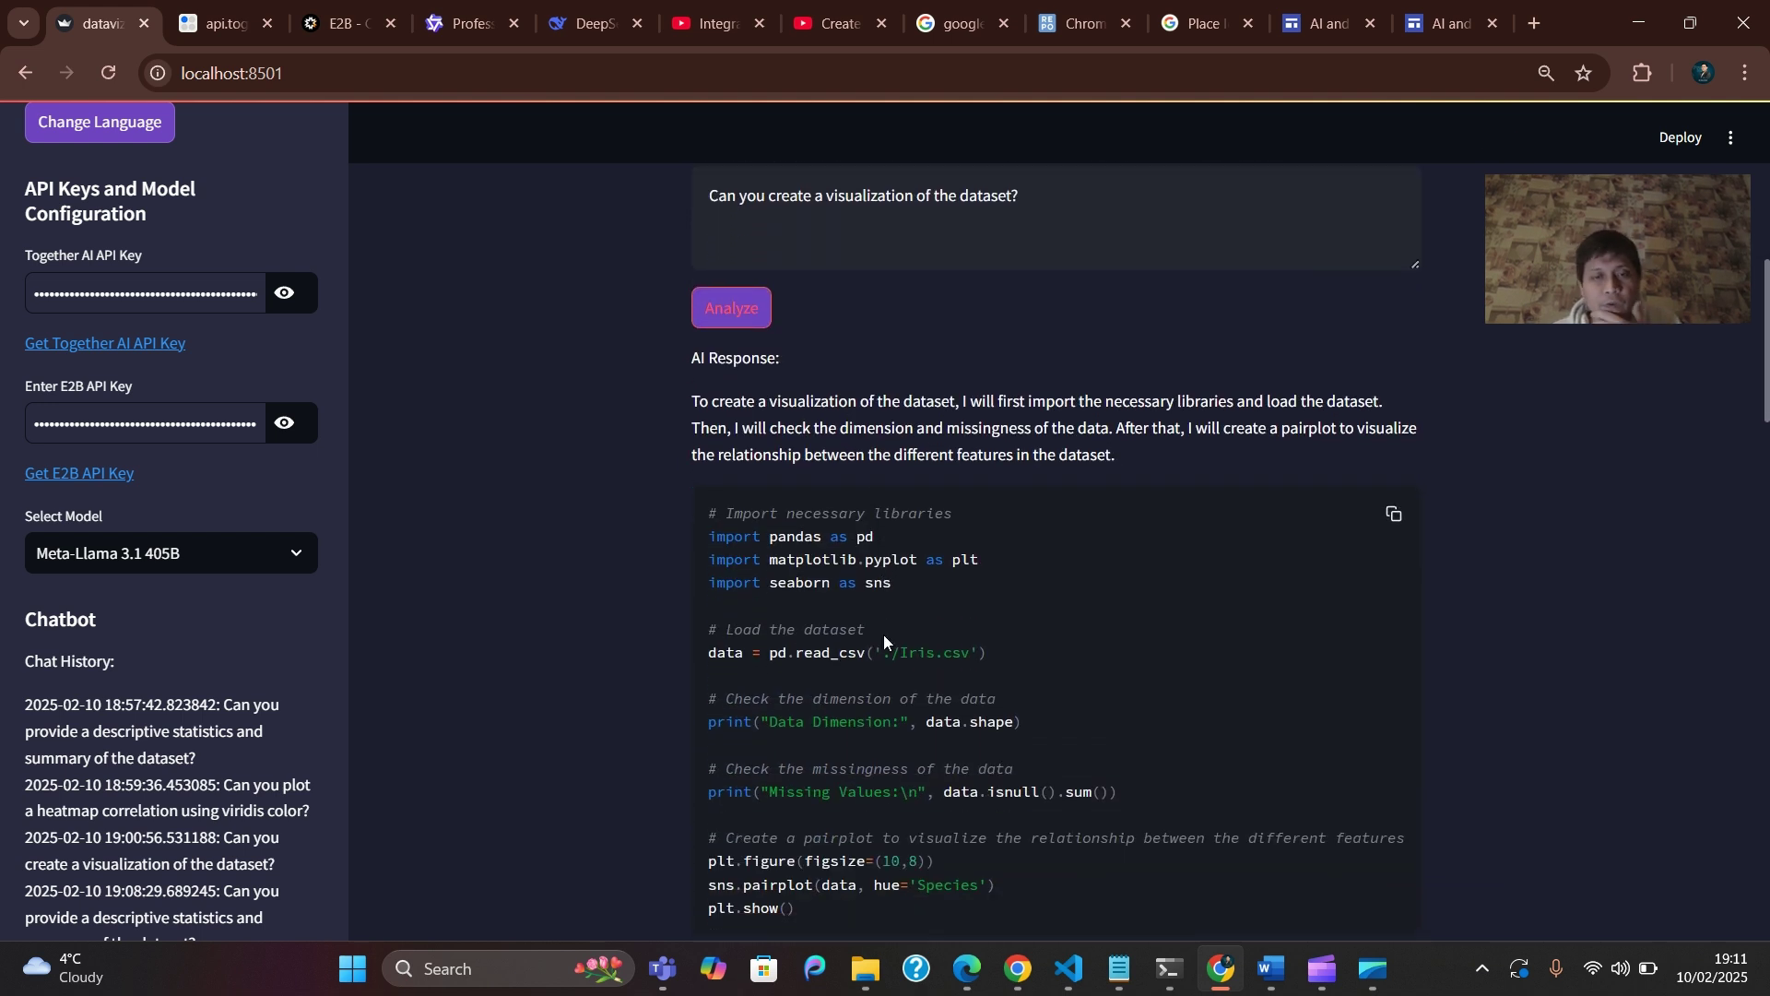
pyautogui.scroll(-2, 883, 634)
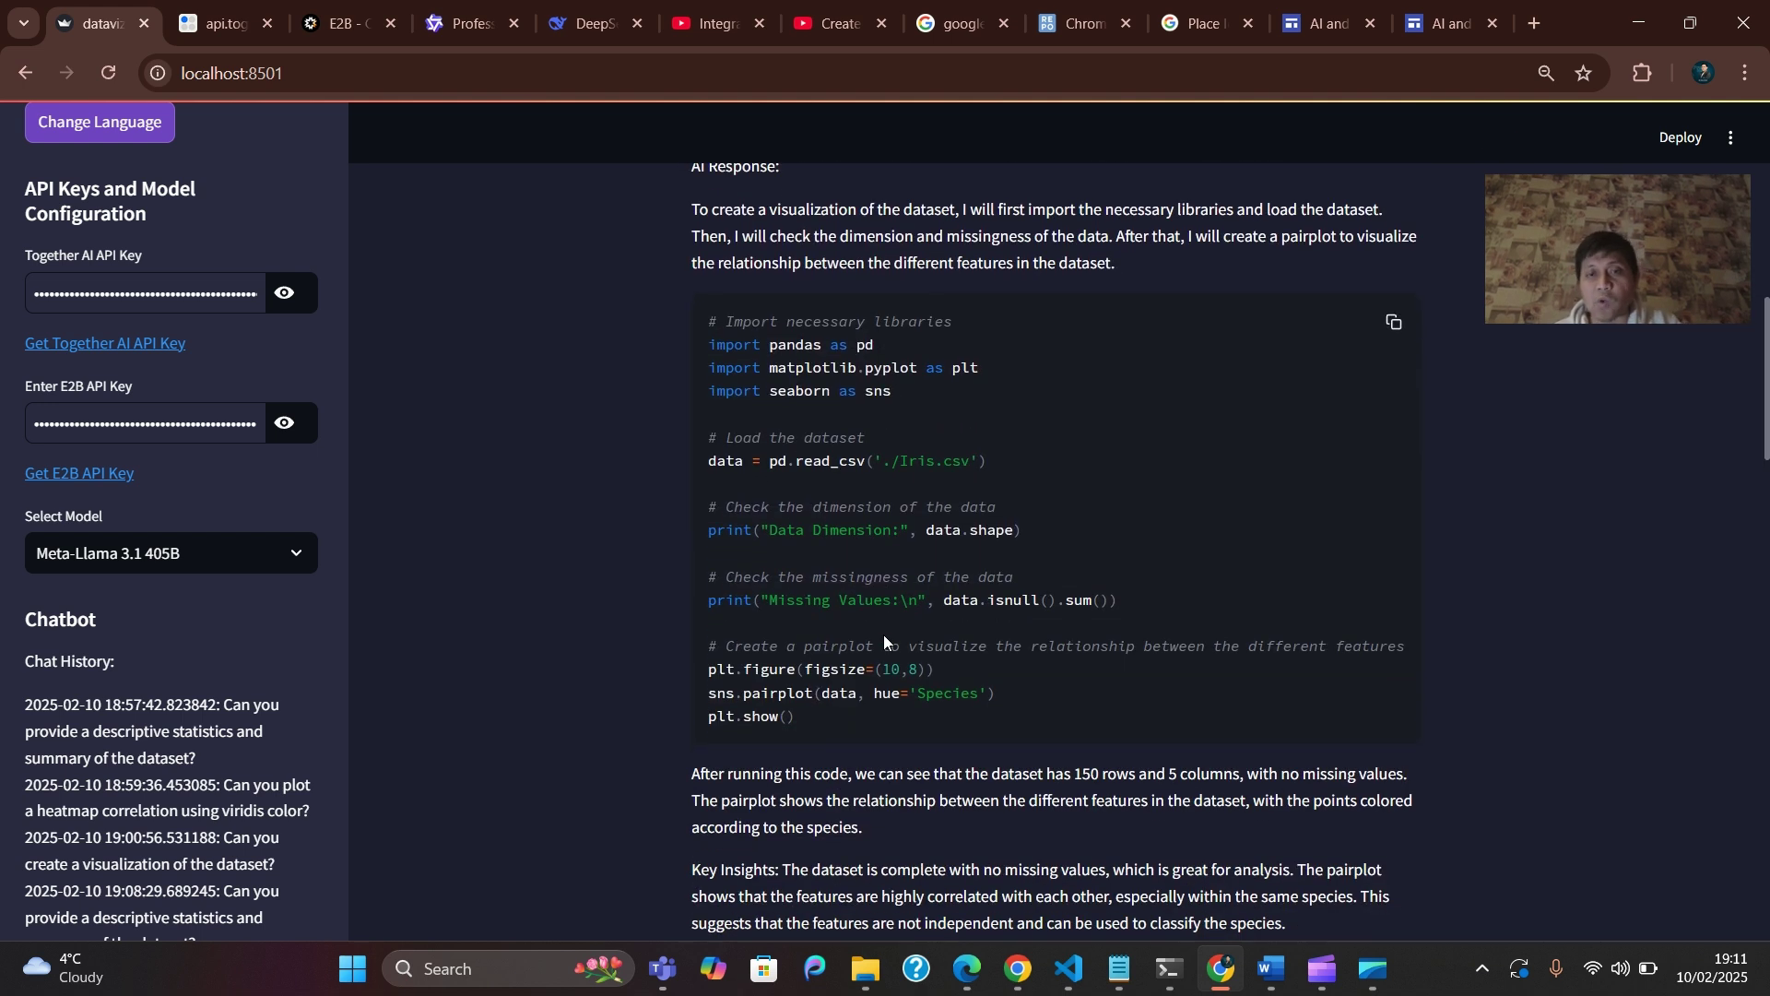
pyautogui.scroll(-1, 883, 635)
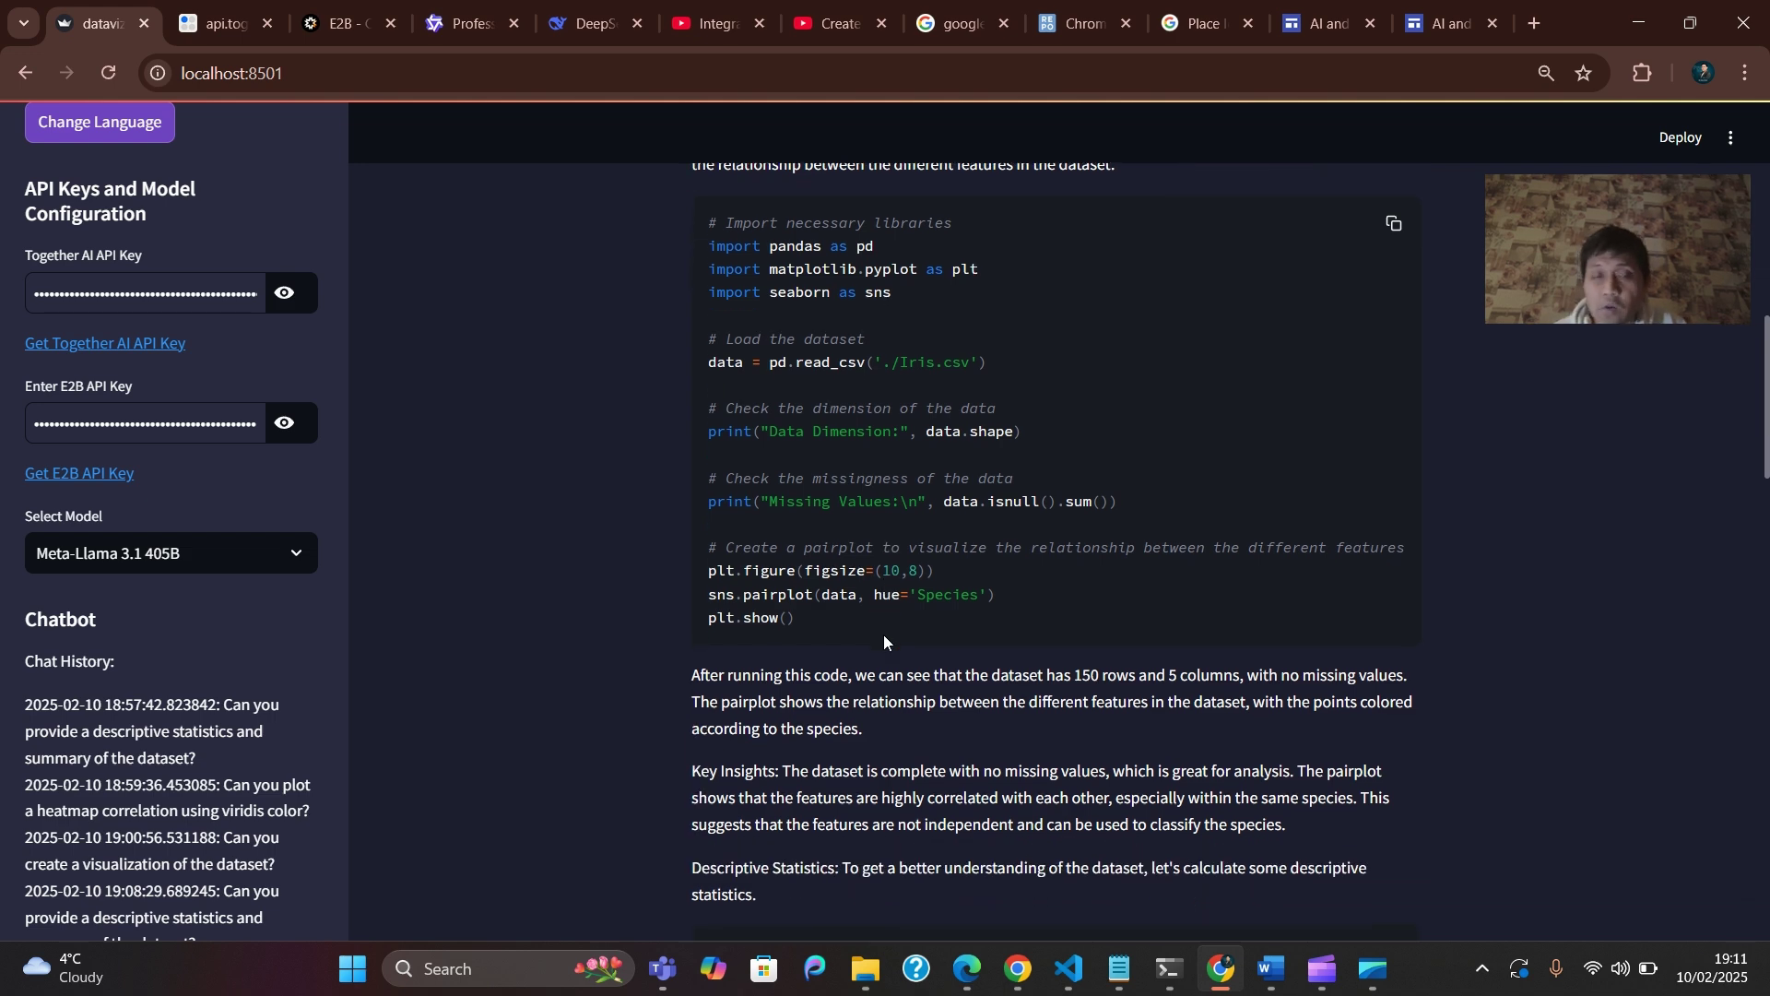
pyautogui.scroll(-7, 883, 635)
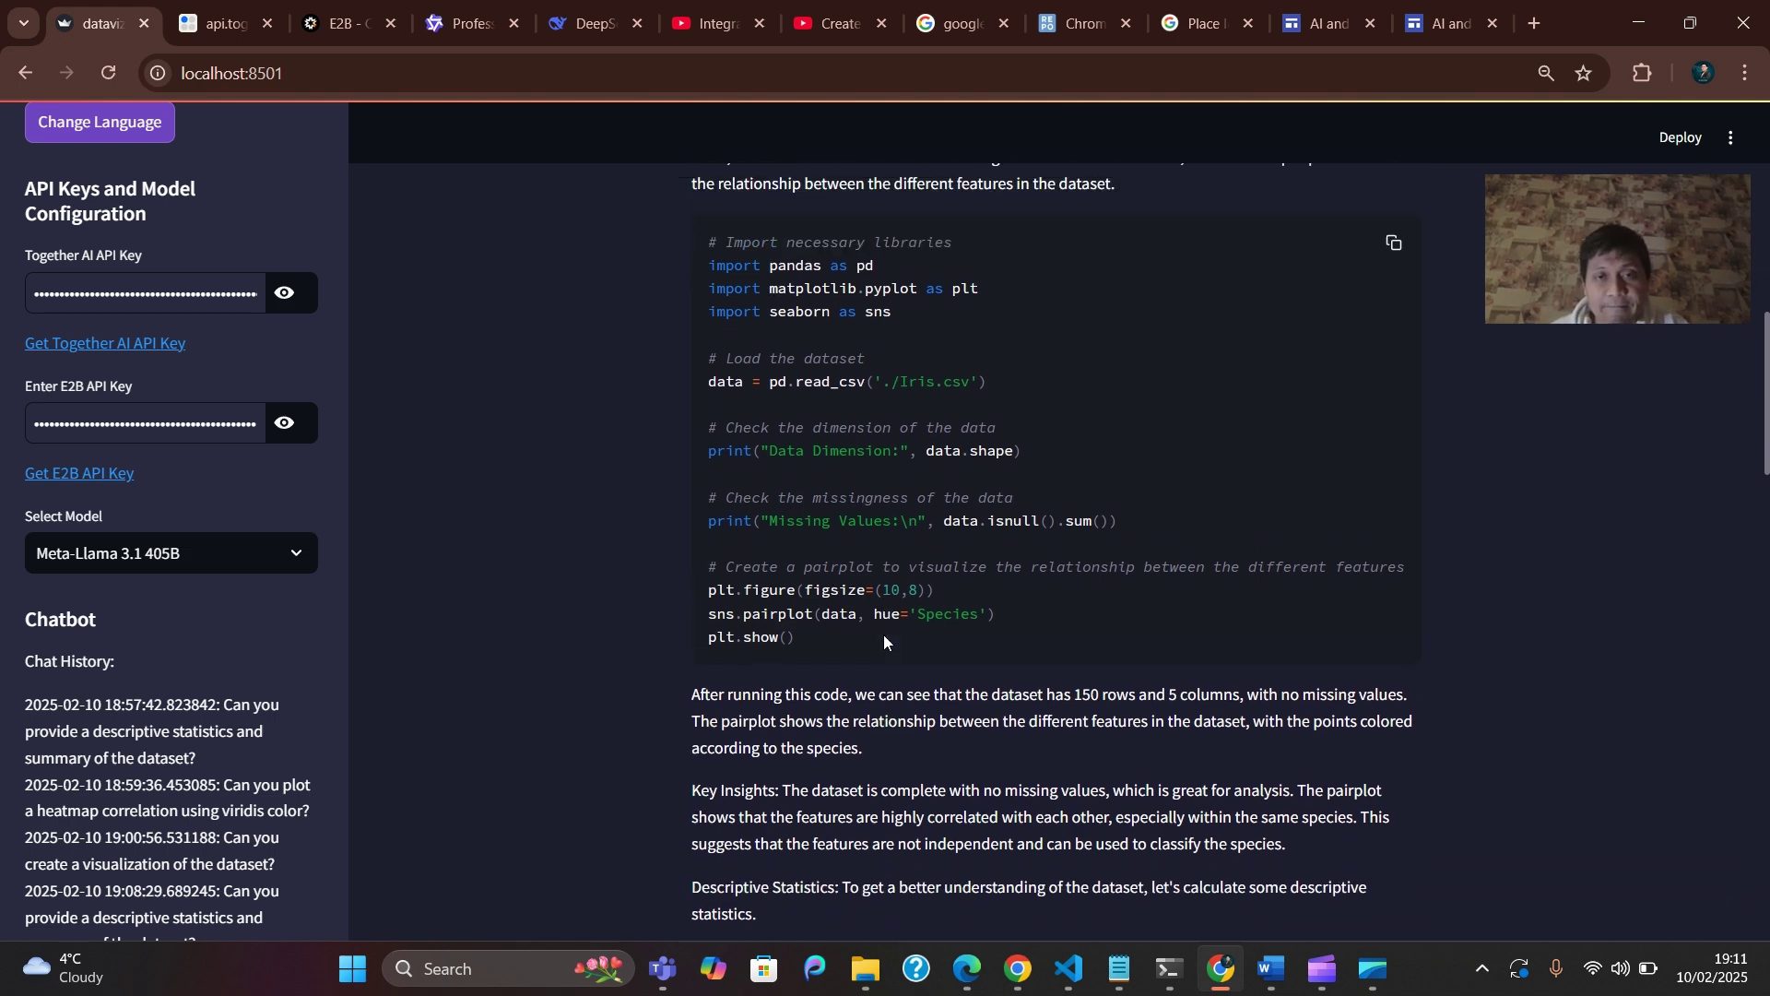
pyautogui.scroll(-15, 883, 634)
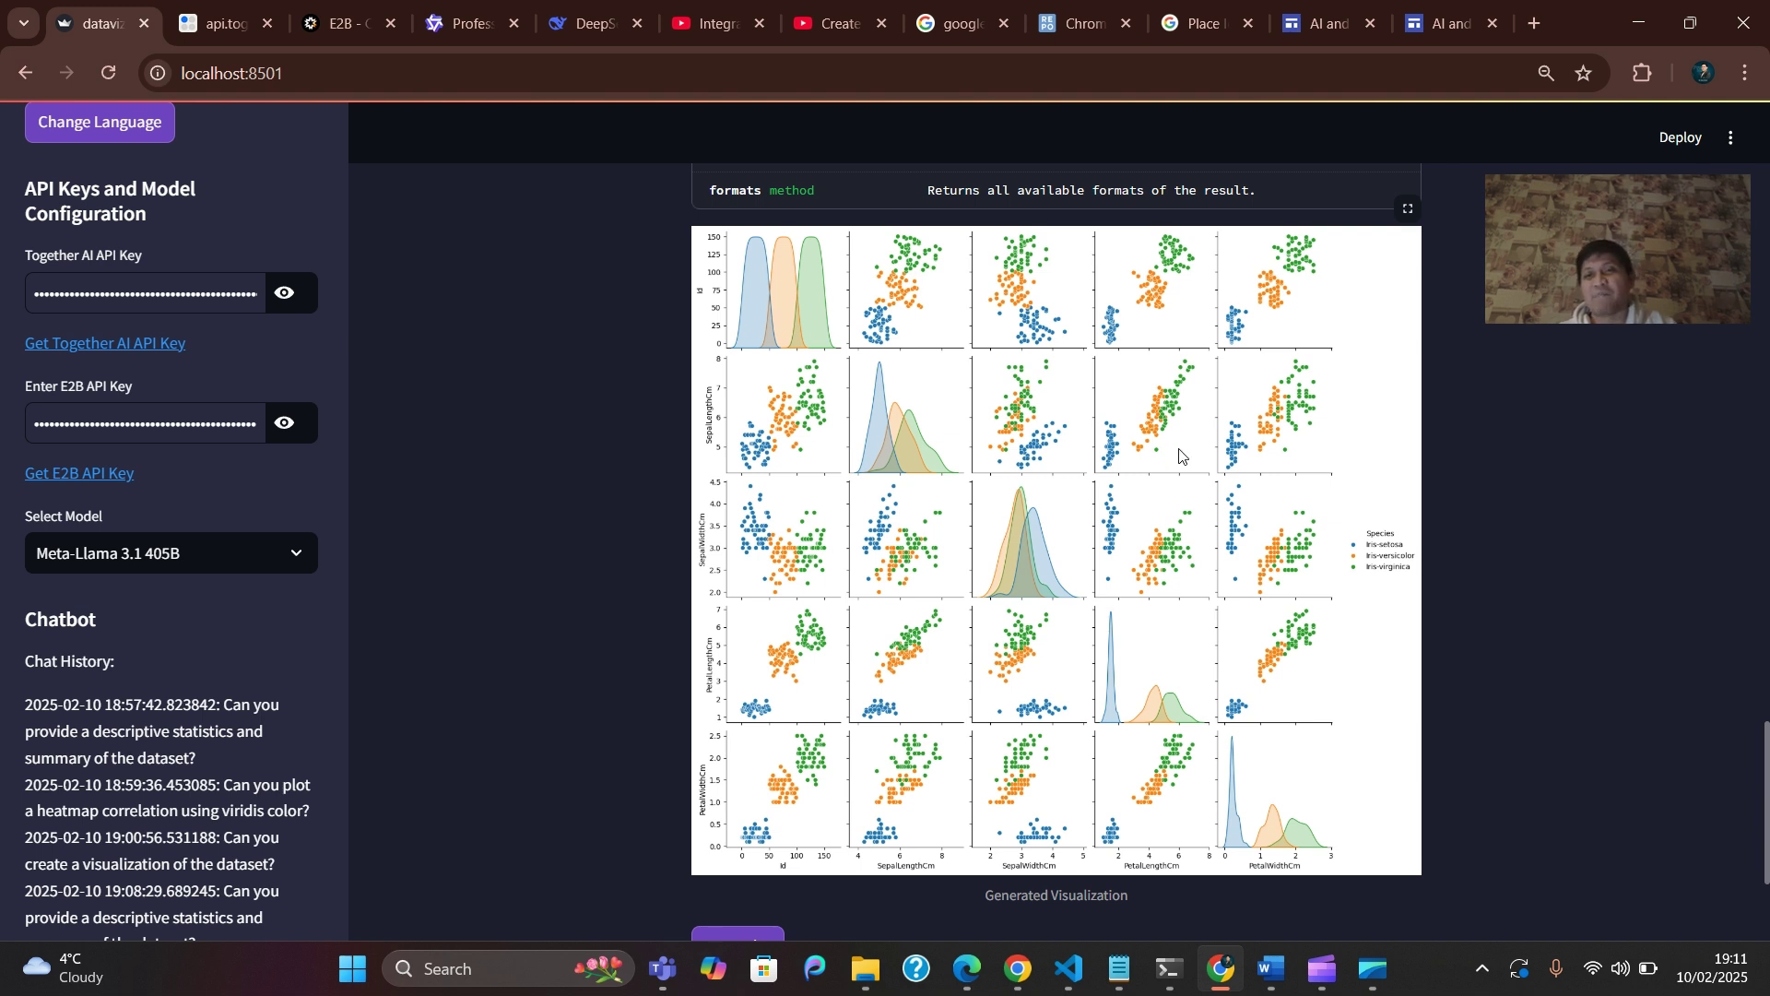
pyautogui.scroll(1, 1152, 433)
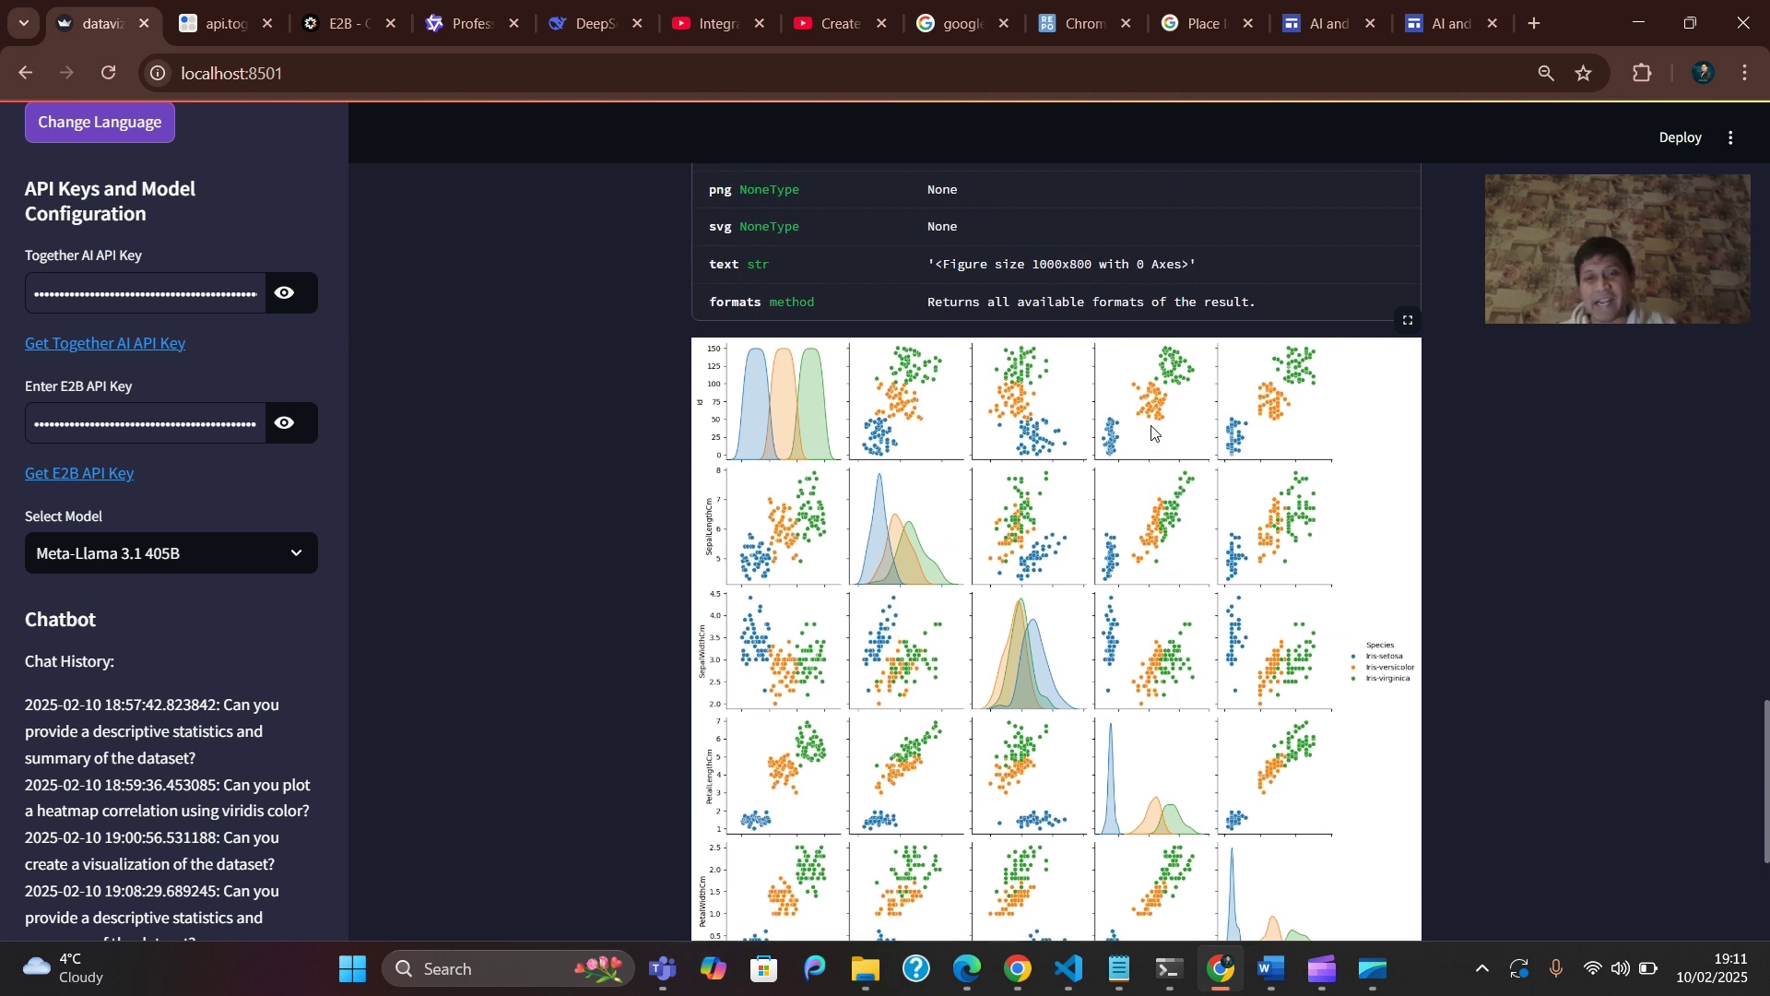
pyautogui.scroll(-1, 1153, 433)
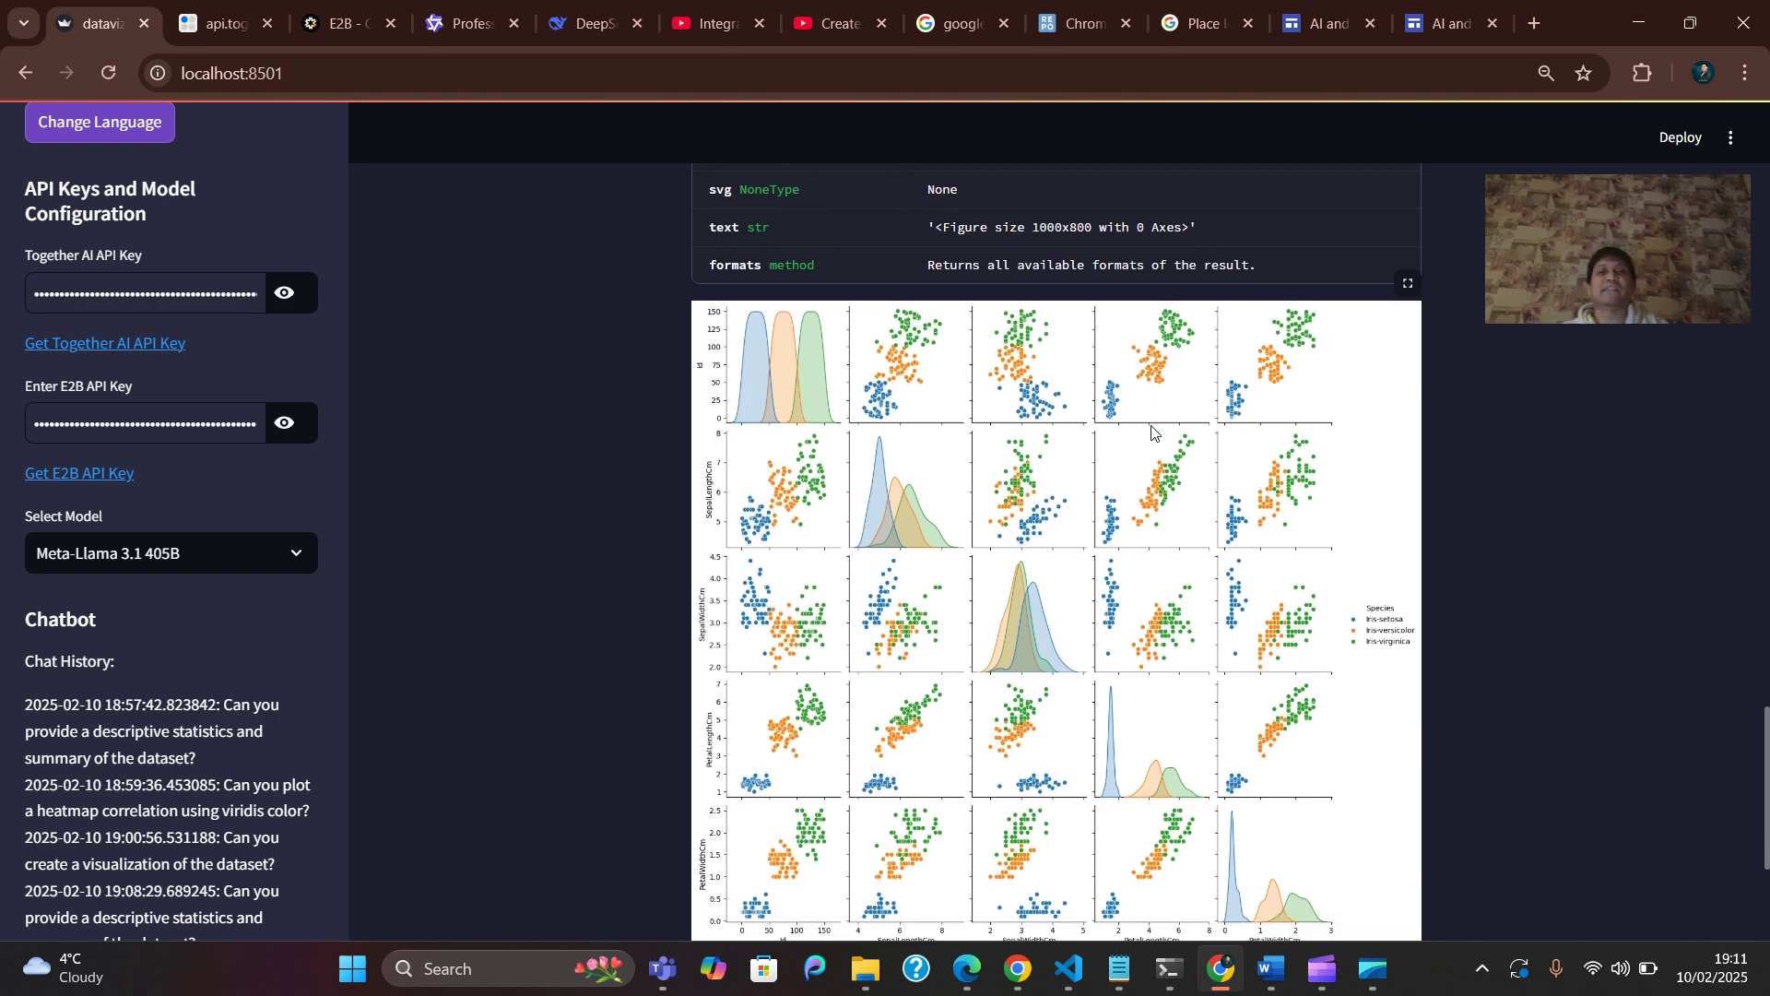